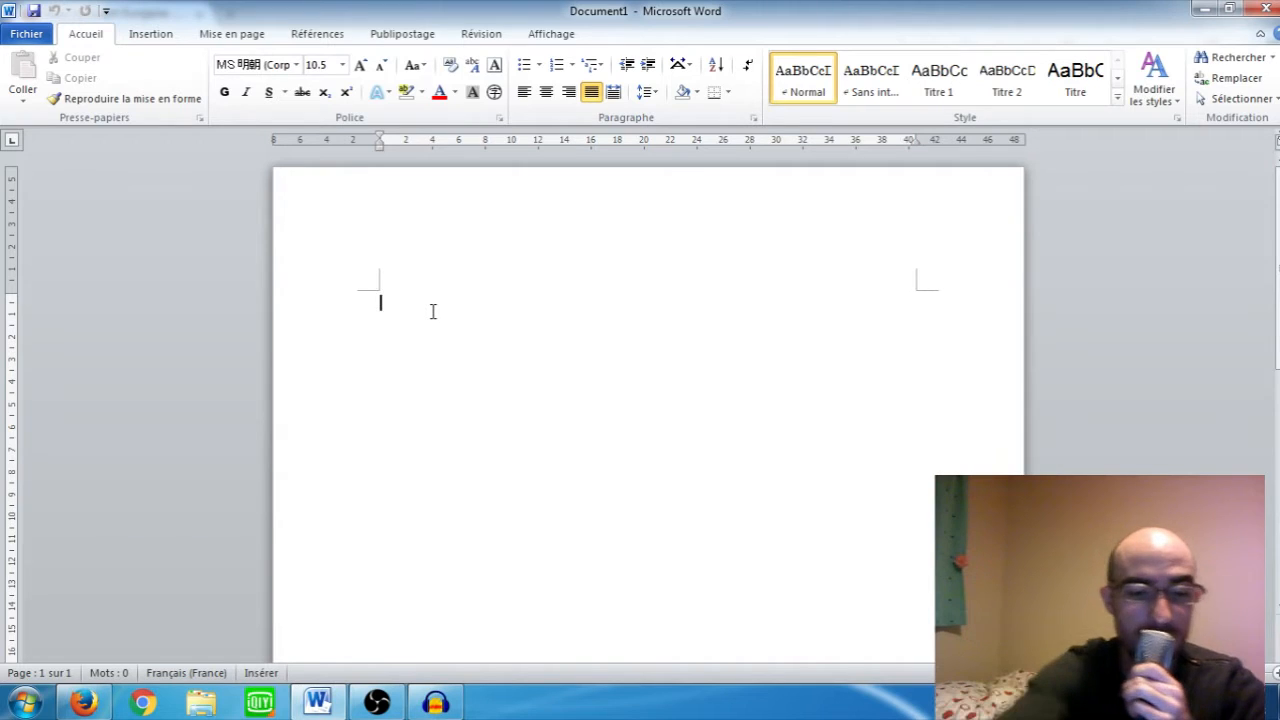
Switch the keyboard input language from French to Japanese
key("alt+shift")
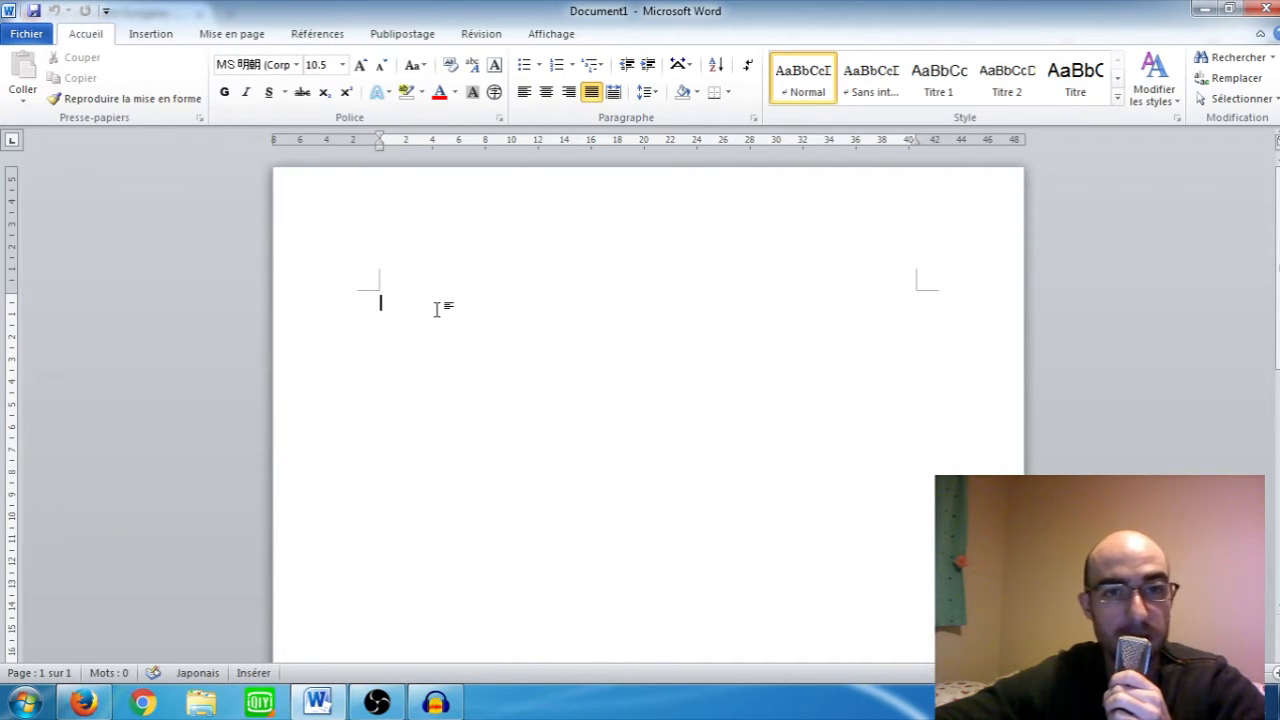
type("nihong")
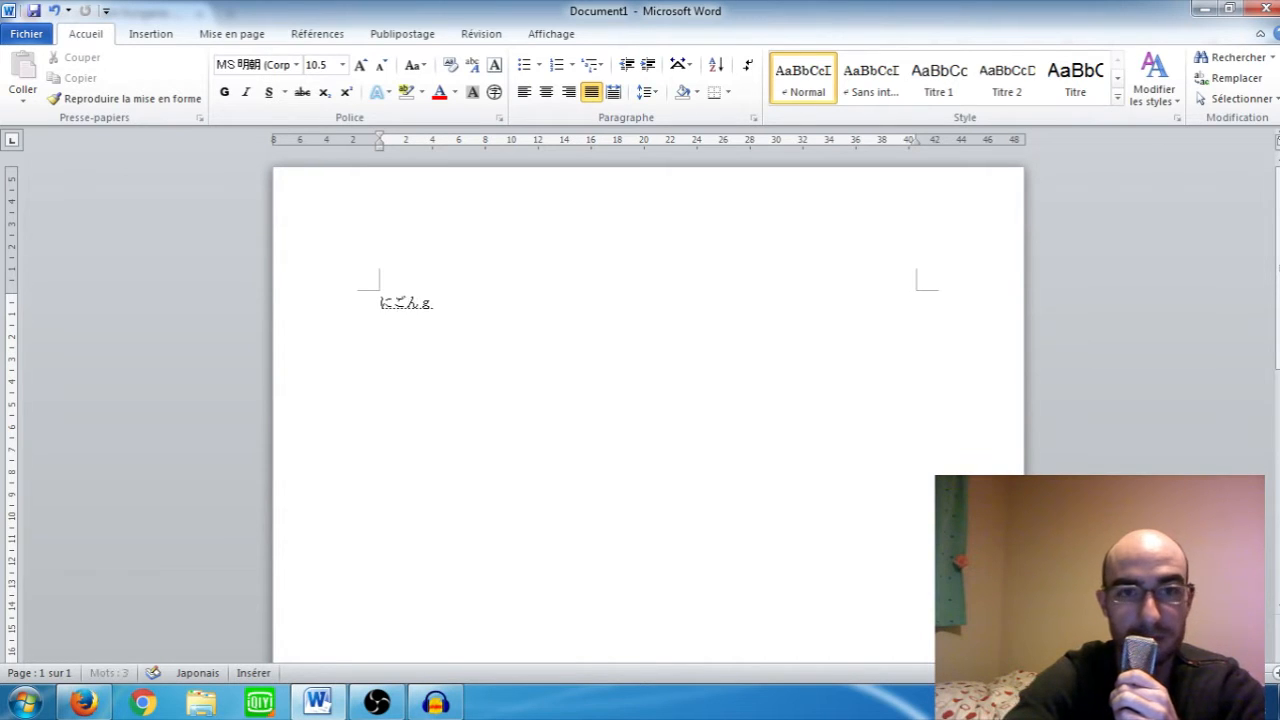
type("o")
key("space")
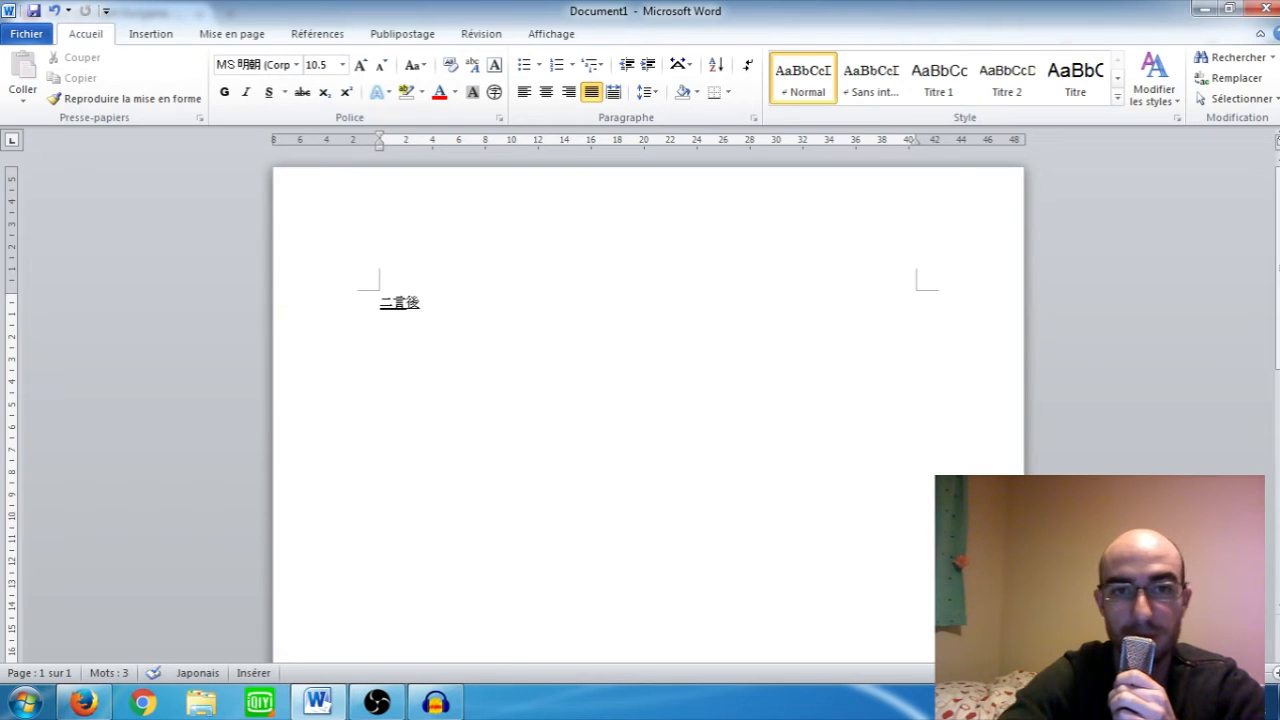
key("space")
key("Escape")
key("Escape")
Write 日本語 in kanji on the first line of the document
type("nihongo")
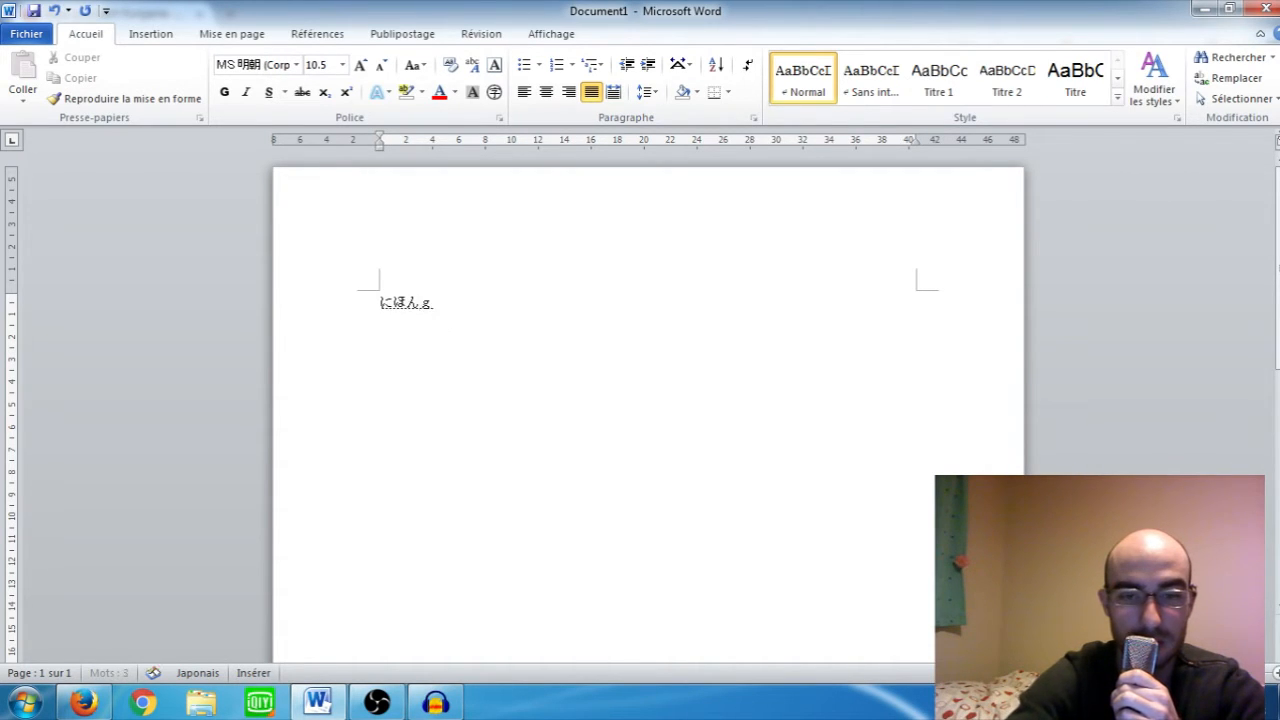
key("space")
key("Return")
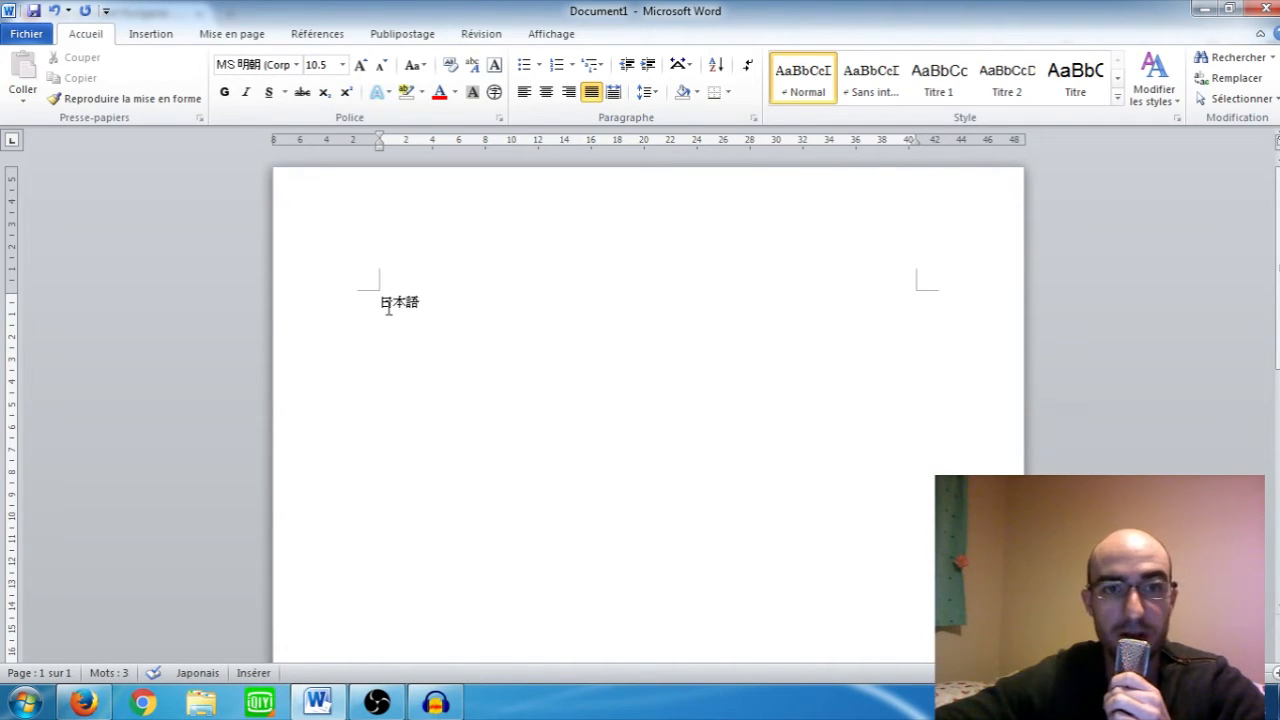
Set the font size of 日本語 to 16
left_click_drag(383, 303, 428, 305)
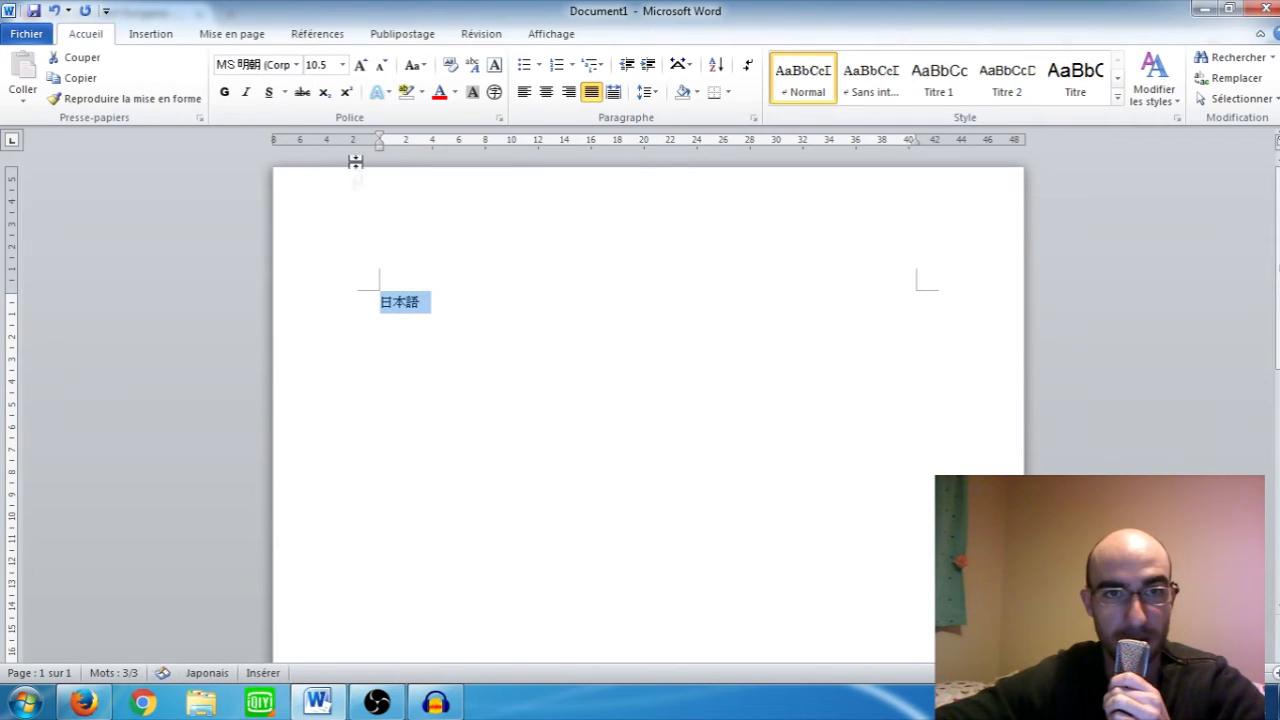
left_click(342, 64)
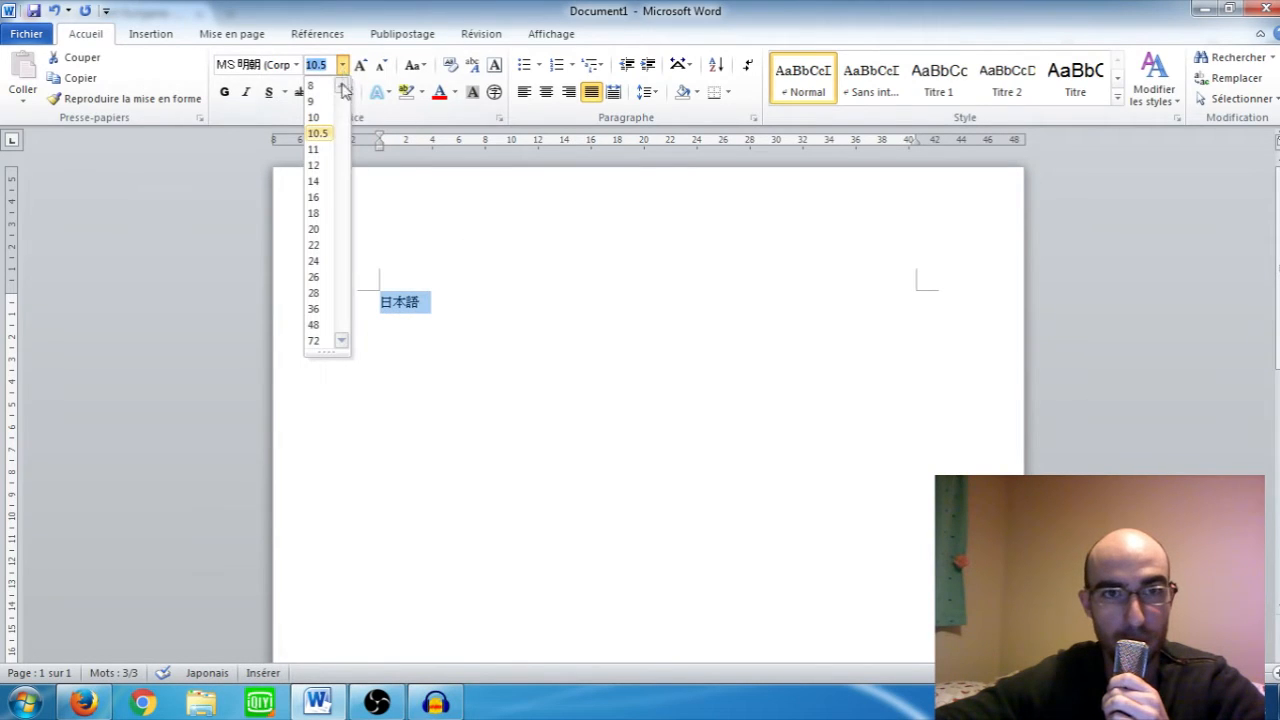
left_click(320, 197)
left_click(476, 331)
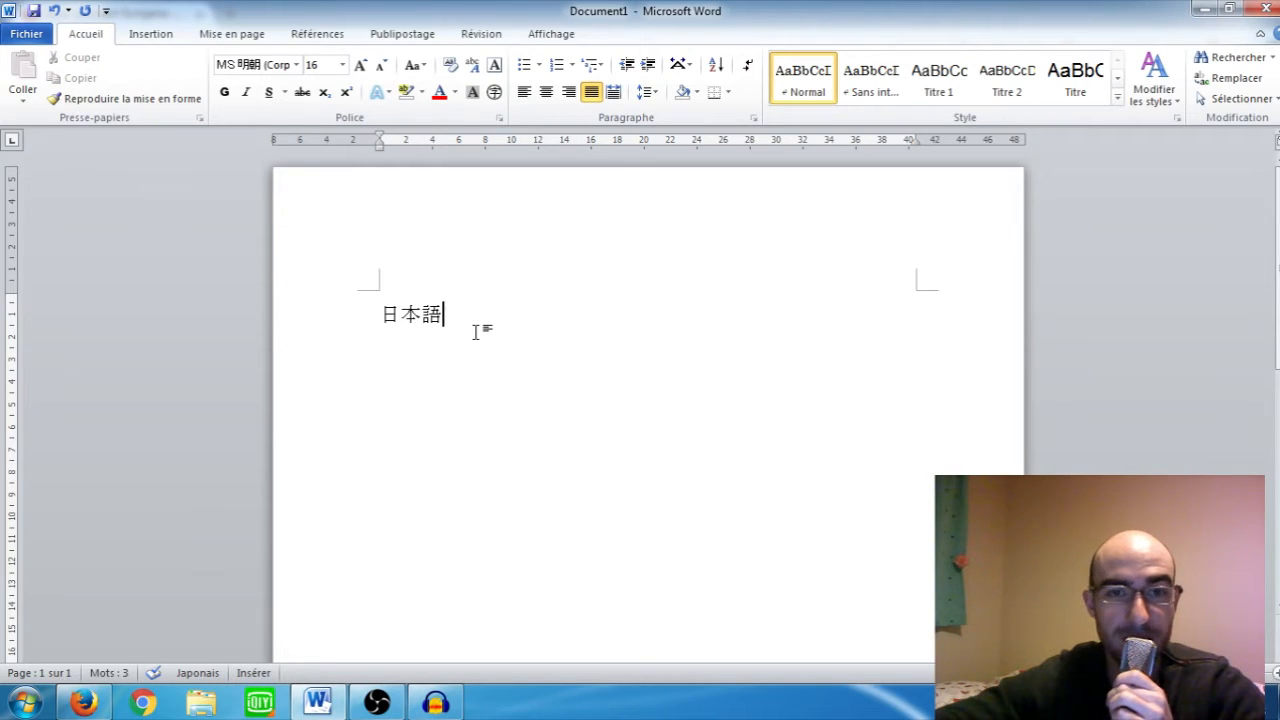
Insert an empty line above 日本語
key("Left")
key("Left")
key("Left")
key("Return")
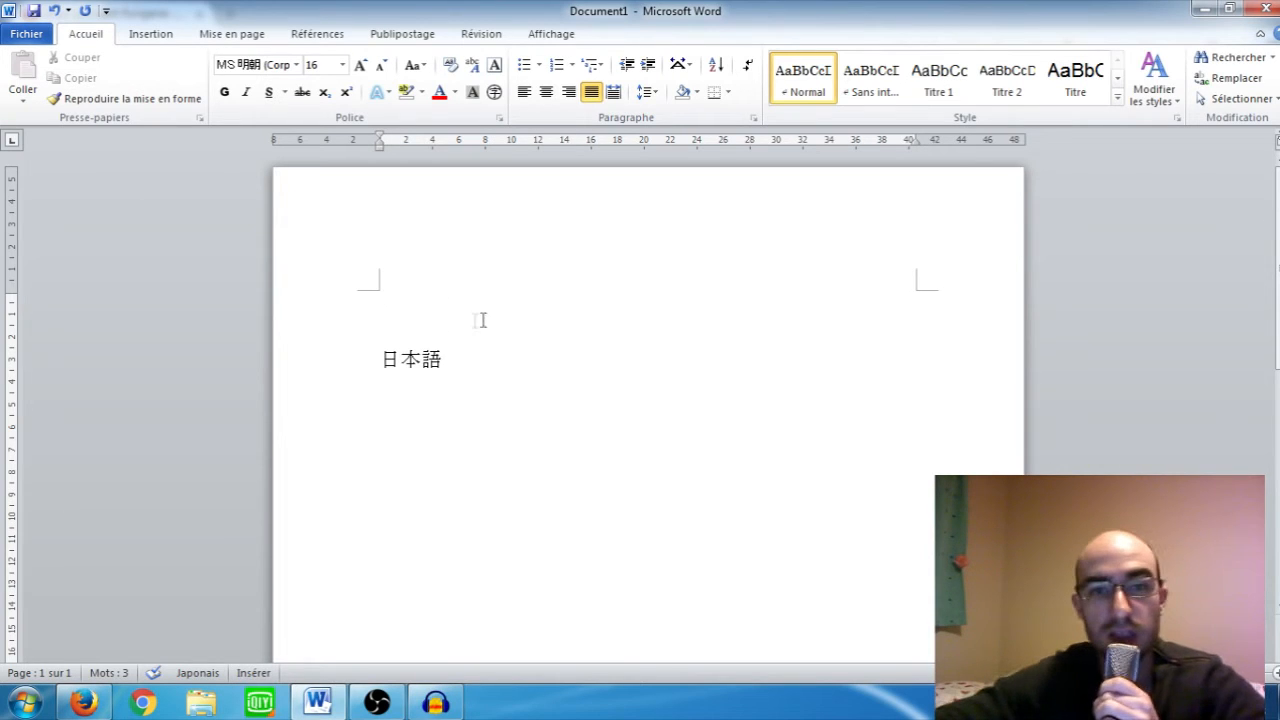
Open the phonetic guide settings for the word 日本語
left_click_drag(386, 365, 471, 361)
left_click(475, 365)
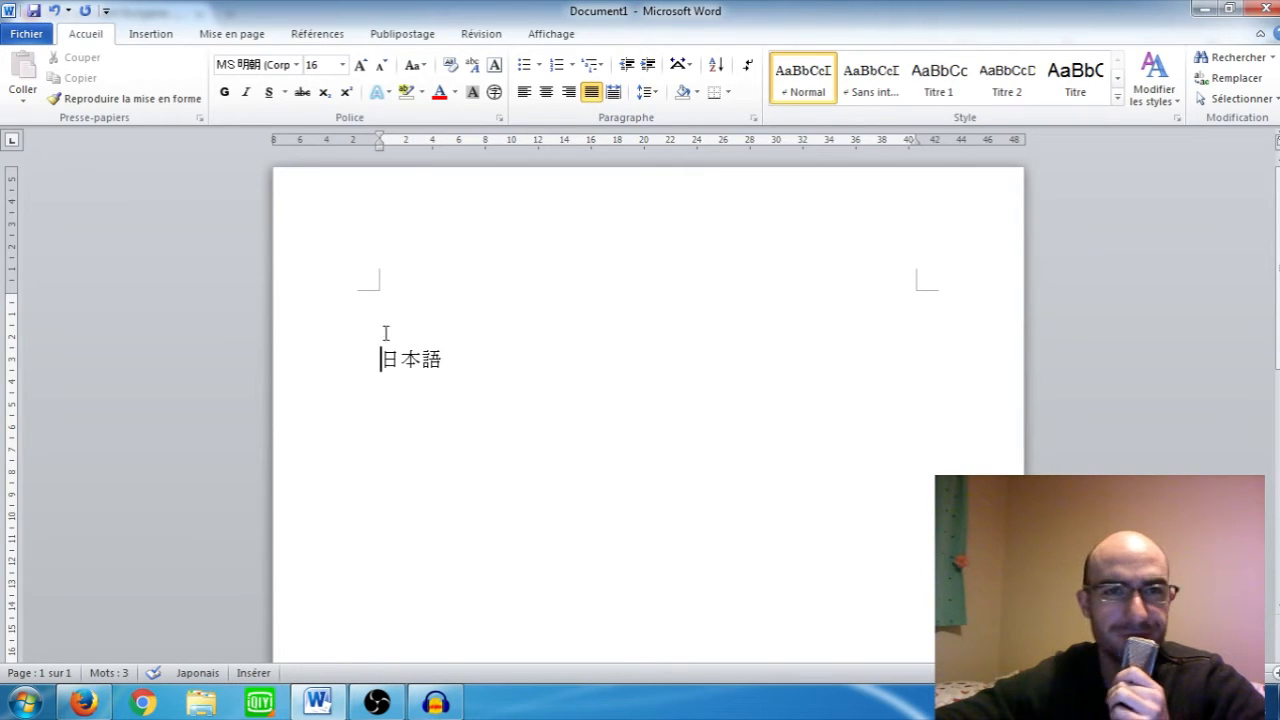
left_click_drag(381, 359, 450, 358)
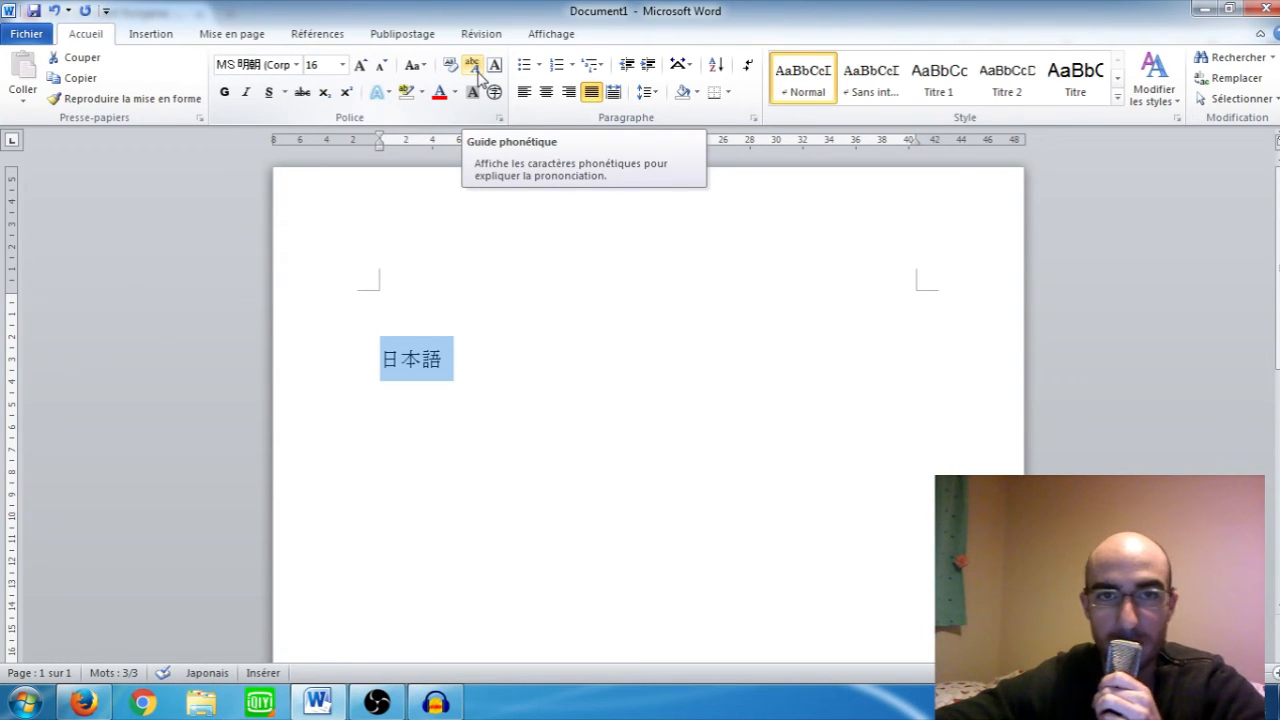
left_click(476, 70)
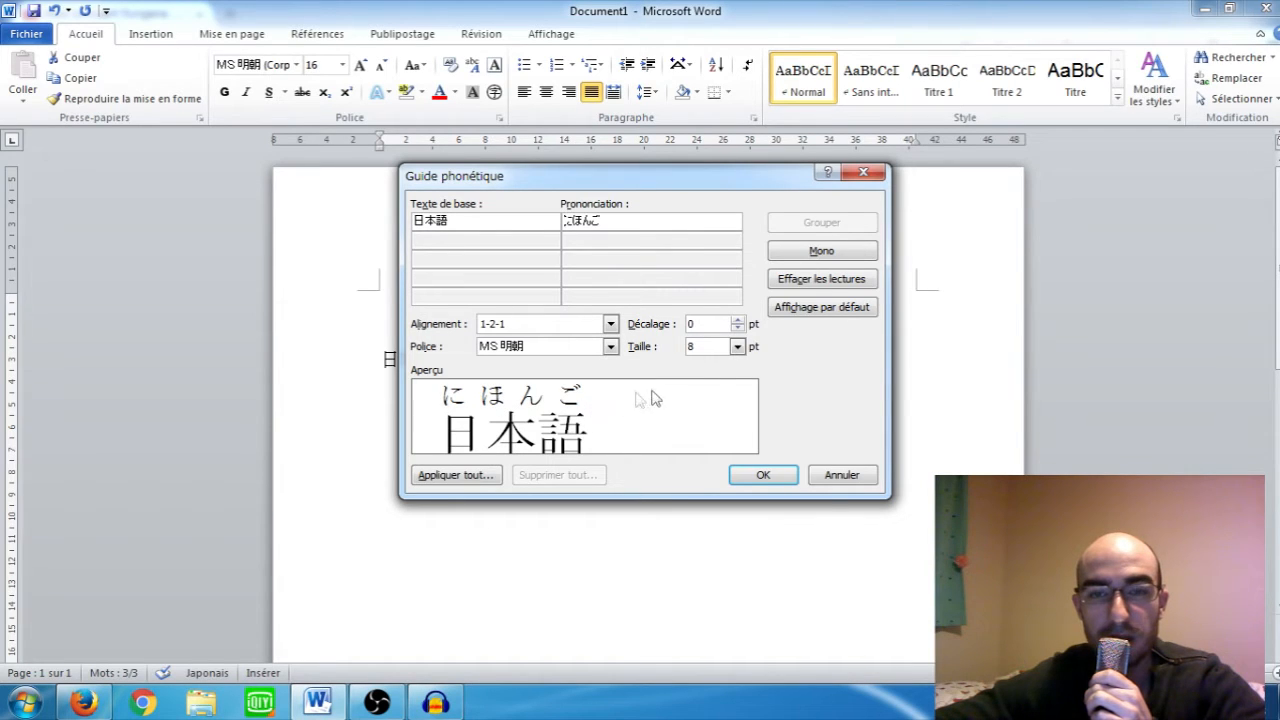
Try a size of 7 pt for the にほんご reading and restore it to 8 pt
left_click(737, 346)
left_click(716, 400)
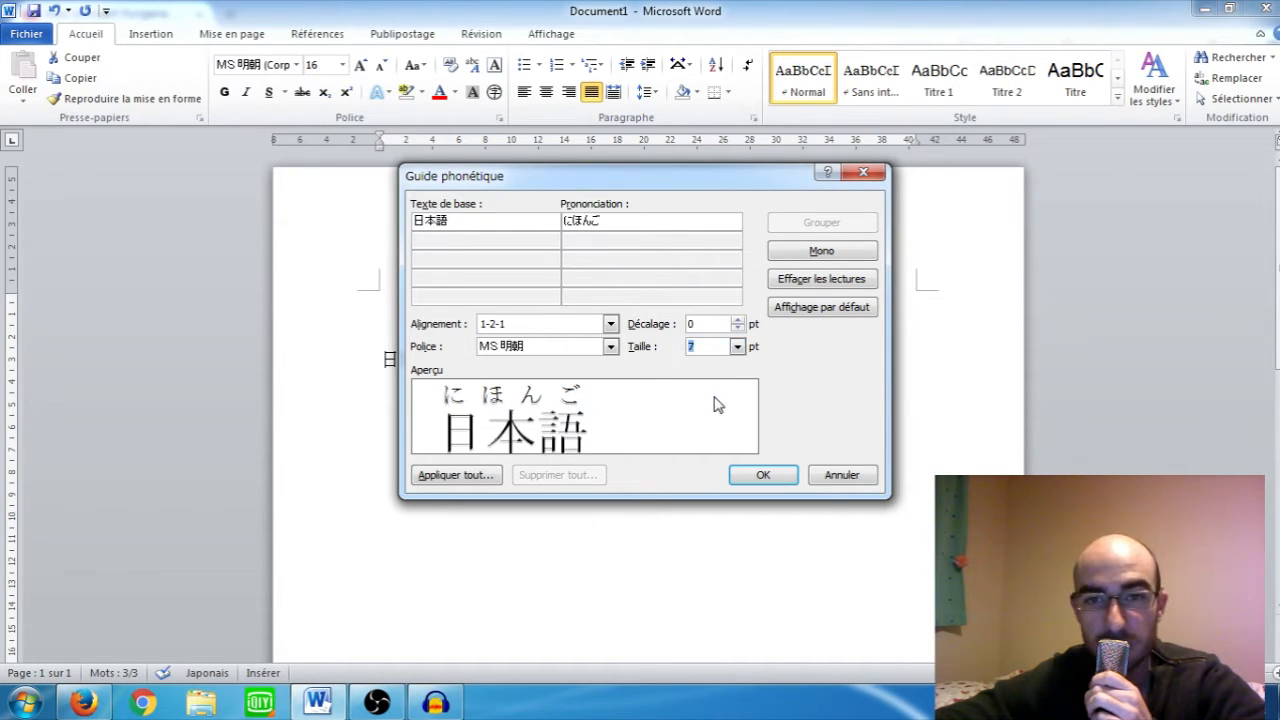
left_click(737, 346)
left_click(708, 412)
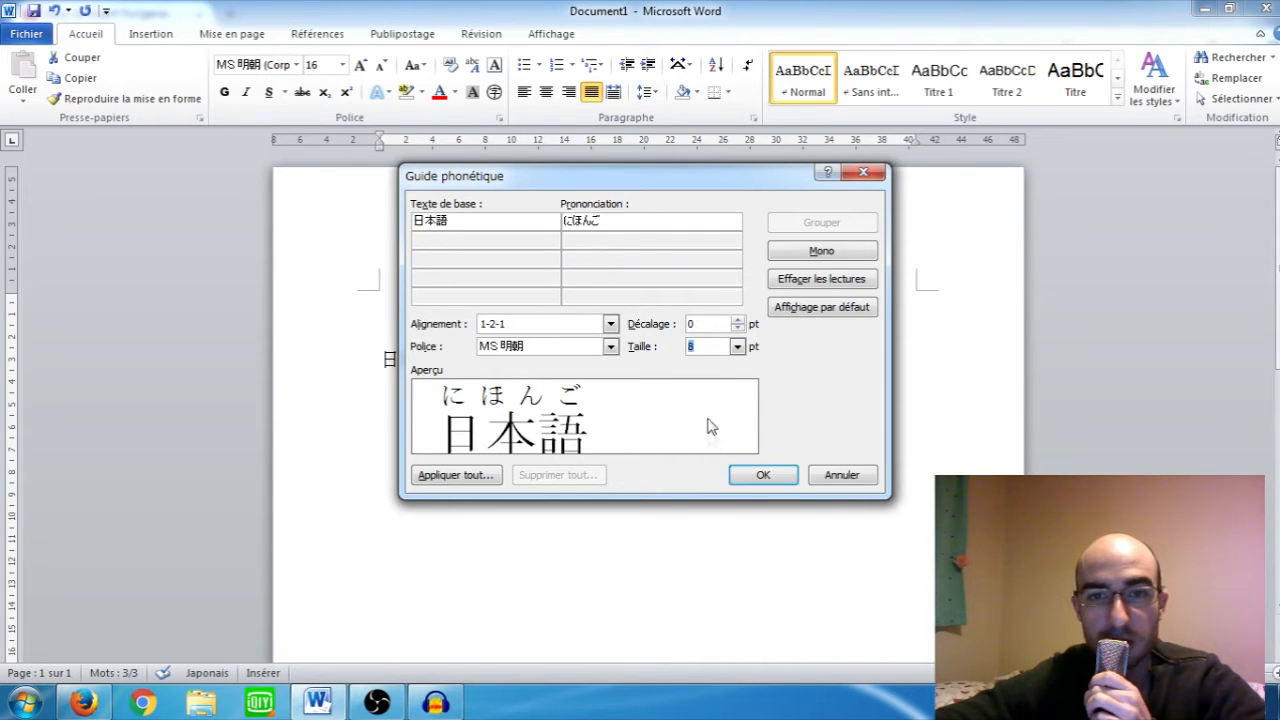
Try an offset of 1 pt between the reading and 日本語 and restore it to 0 pt
left_click(737, 321)
left_click(737, 328)
left_click(737, 328)
left_click(737, 328)
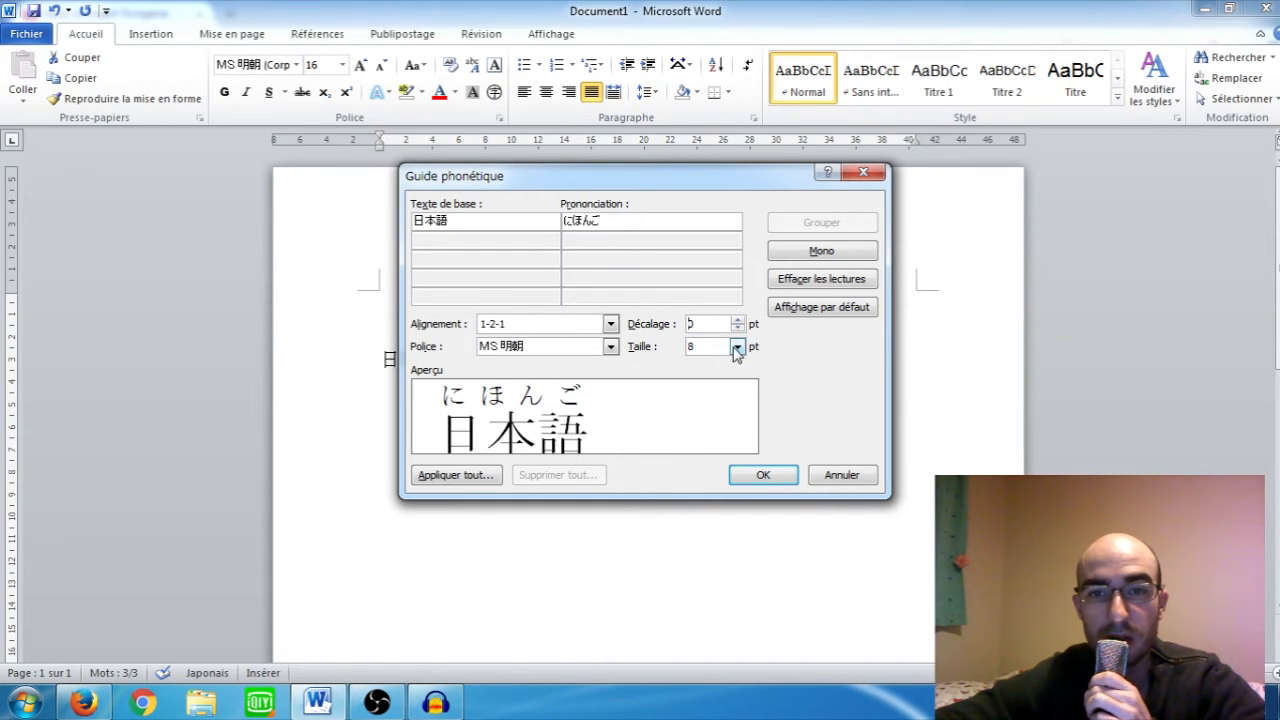
left_click(738, 320)
left_click(737, 320)
left_click(737, 328)
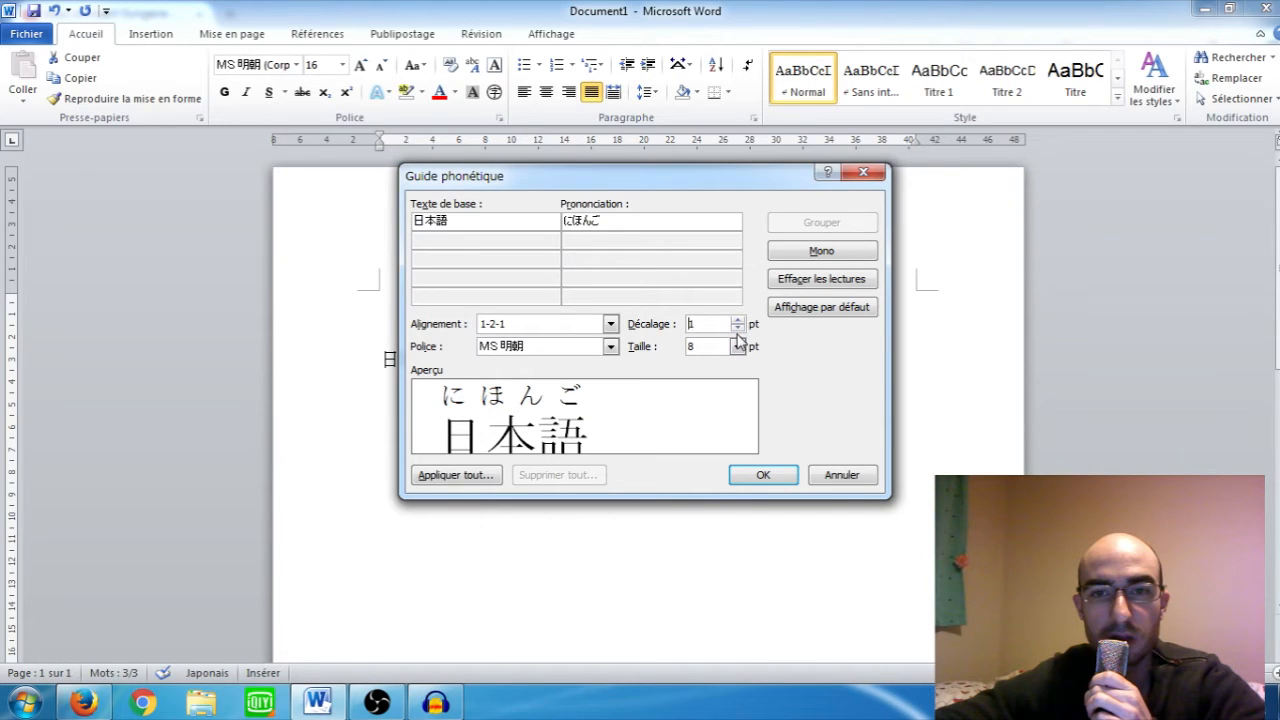
left_click(737, 328)
Apply the にほんご reading above 日本語 and start a new line below it
left_click(760, 476)
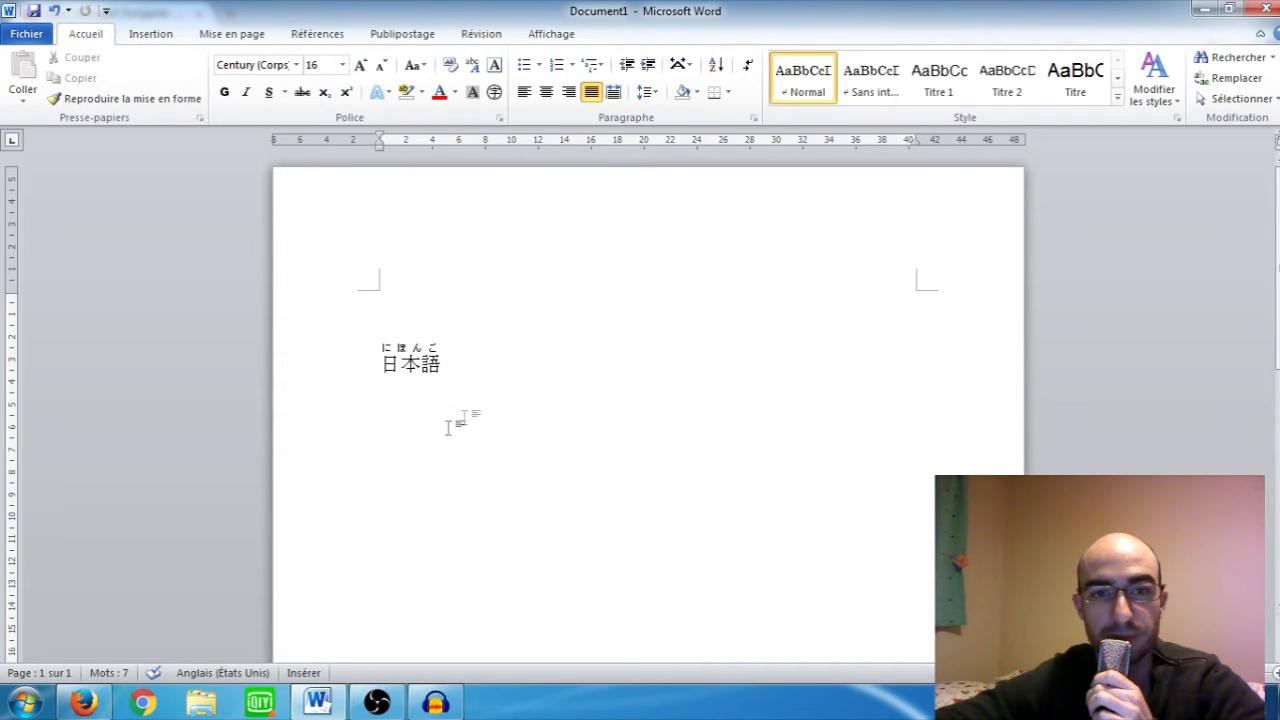
key("Return")
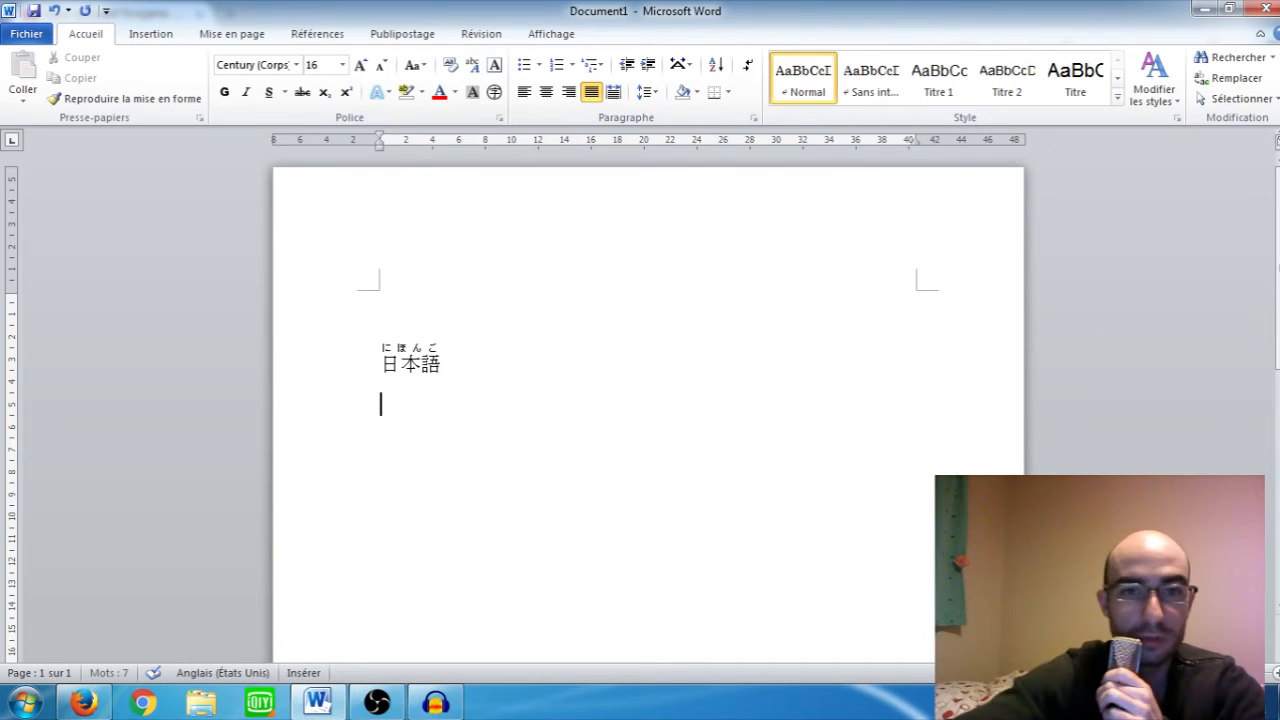
type("nw")
key("BackSpace")
key("BackSpace")
type("m¥¥")
key("BackSpace")
key("BackSpace")
key("BackSpace")
Write 猫 in kanji on the line below 日本語
type("neko")
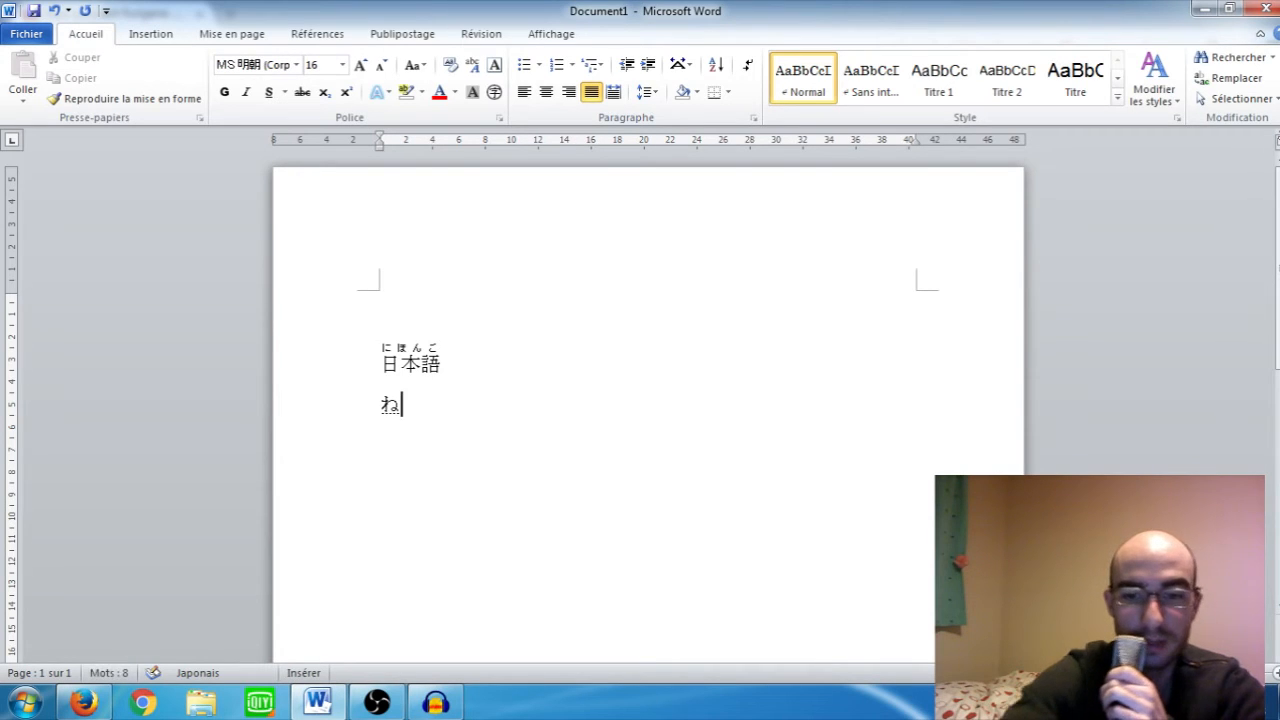
key("space")
key("Return")
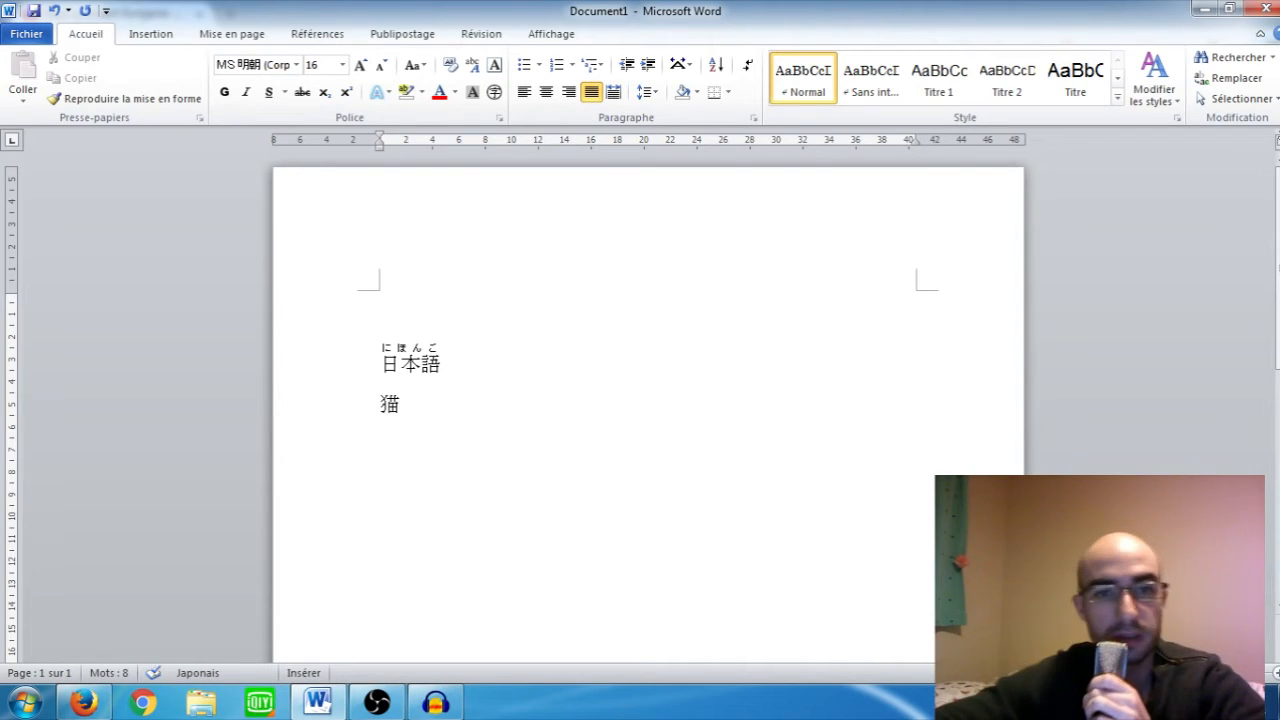
Add the phonetic guide reading ねこ above 猫, with size 8 pt and offset 0 pt
left_click_drag(380, 403, 410, 405)
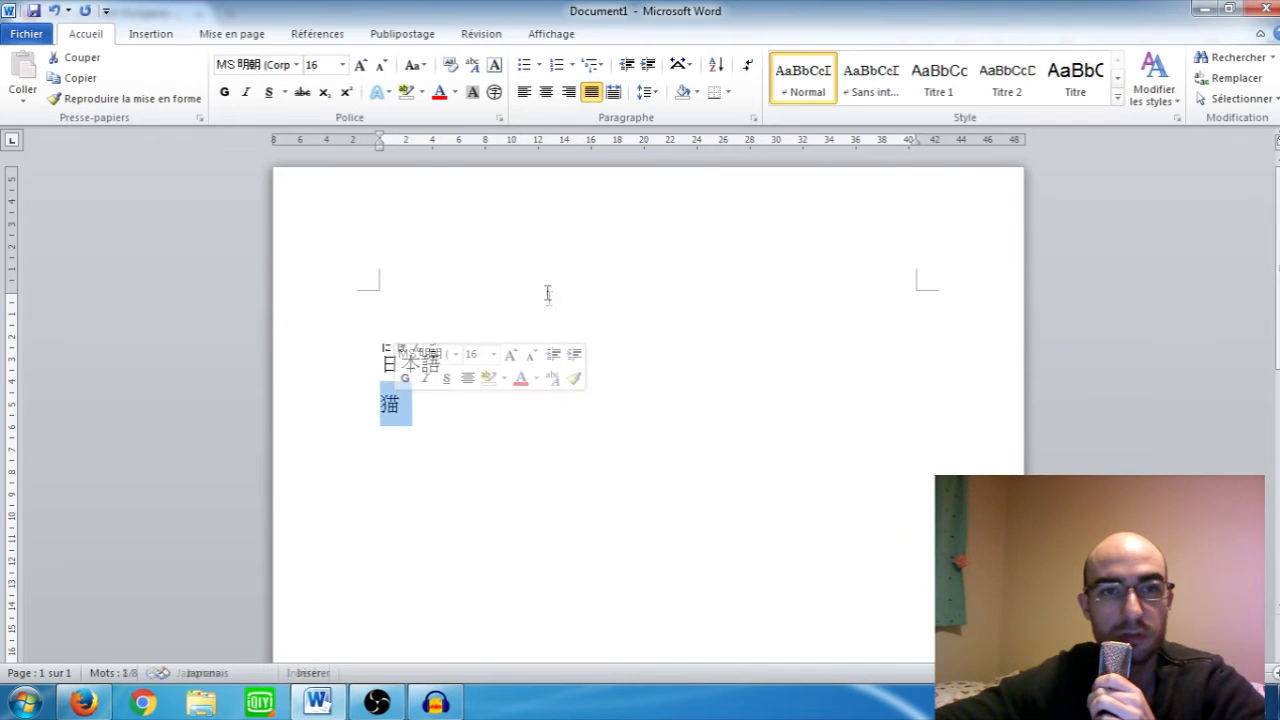
left_click(472, 64)
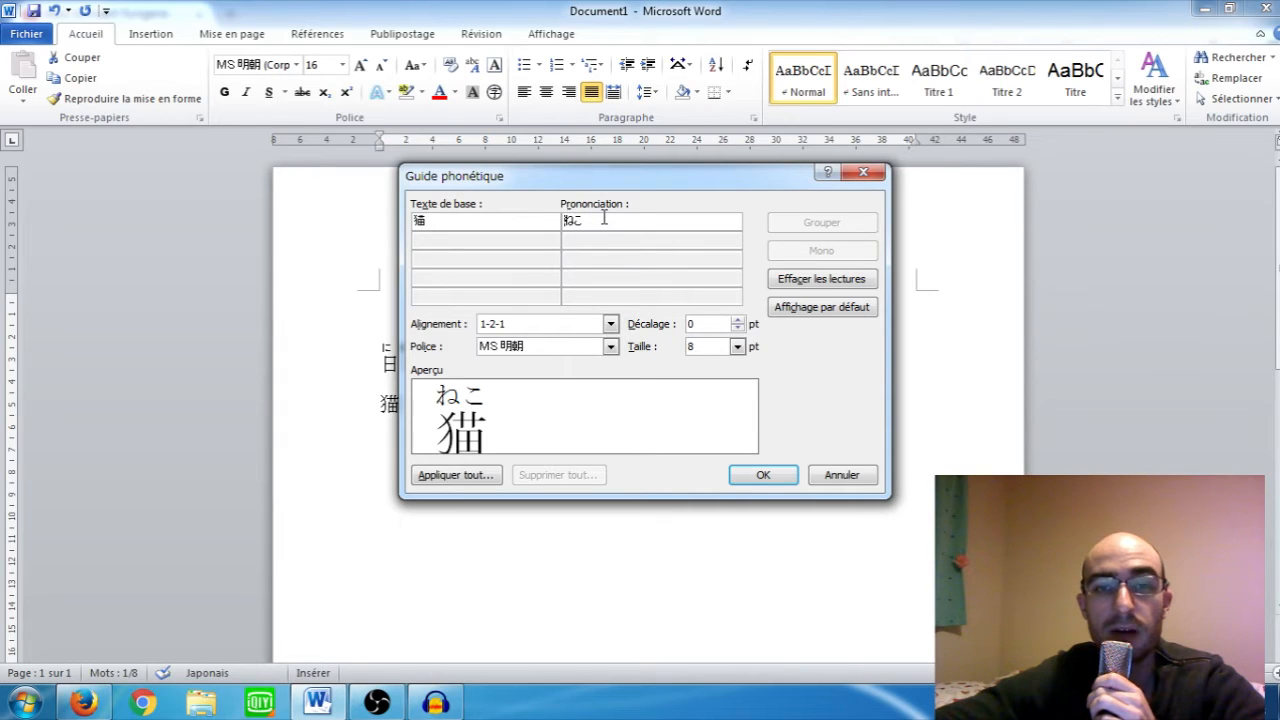
left_click_drag(585, 229, 566, 228)
left_click(567, 222)
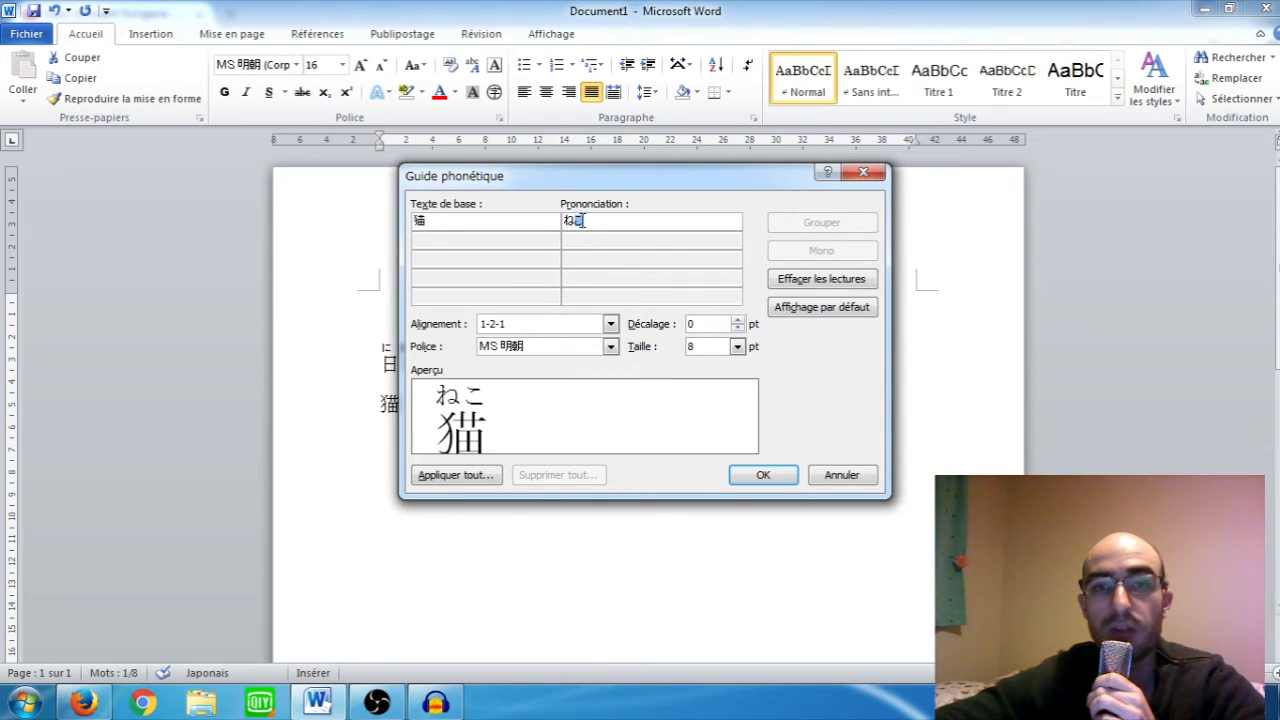
left_click_drag(578, 221, 558, 227)
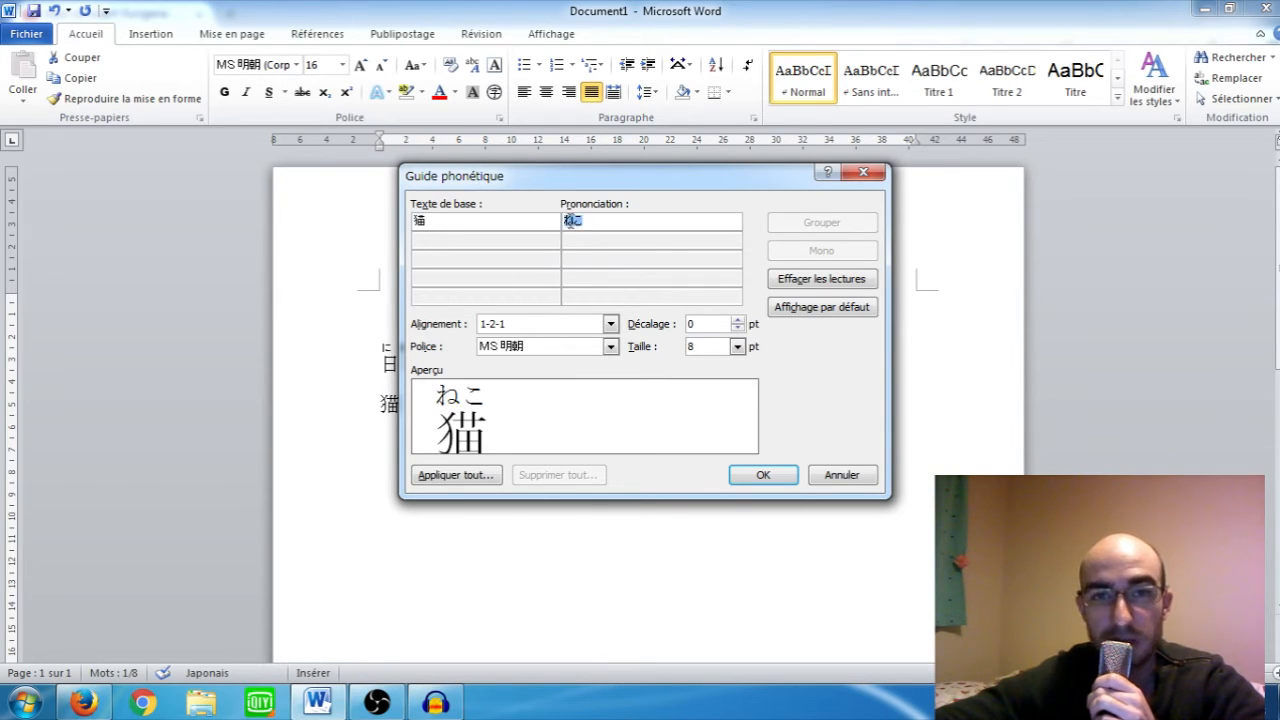
key("Right")
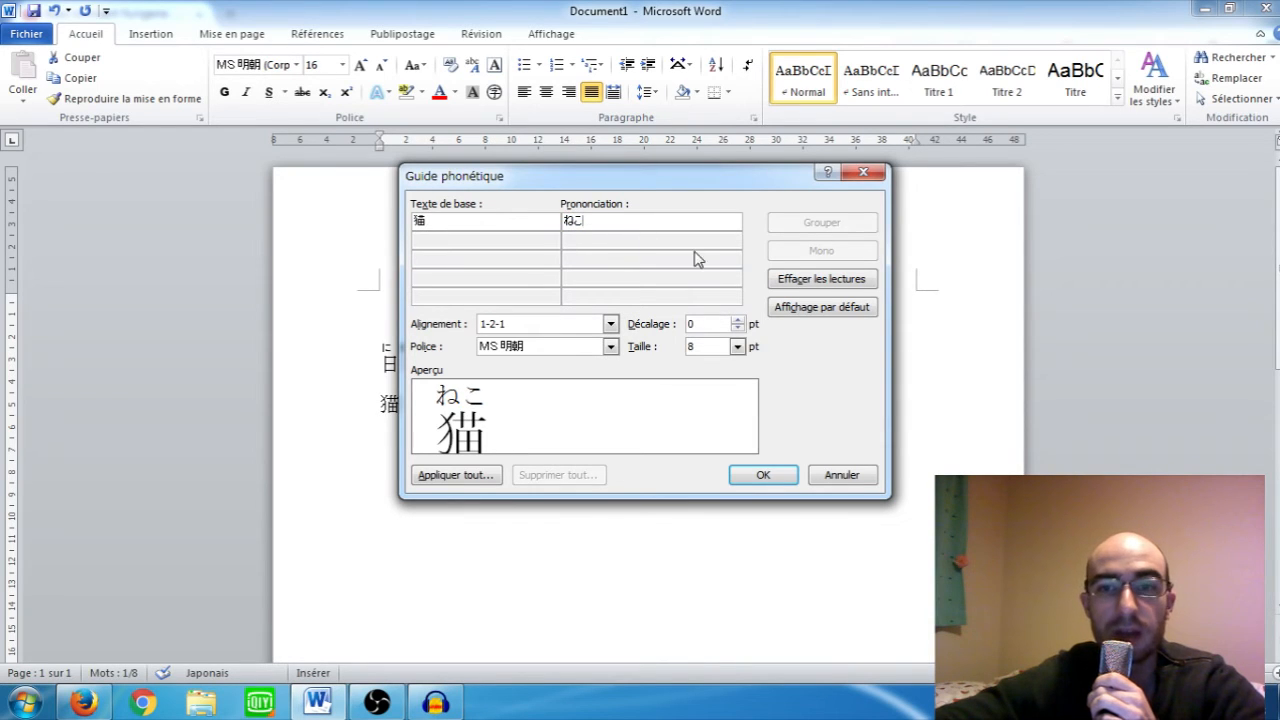
left_click(762, 475)
left_click(517, 451)
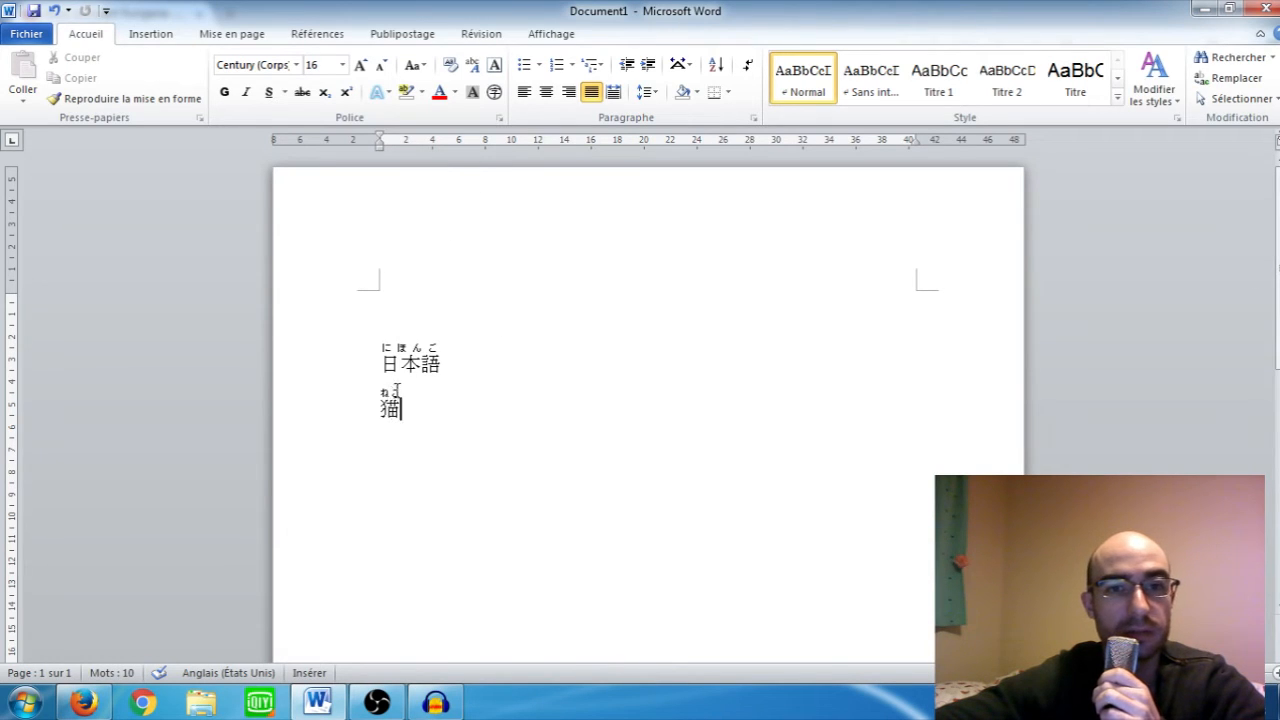
Open the keyboard shortcut customization from the ribbon customization section of the Word options
left_click(28, 36)
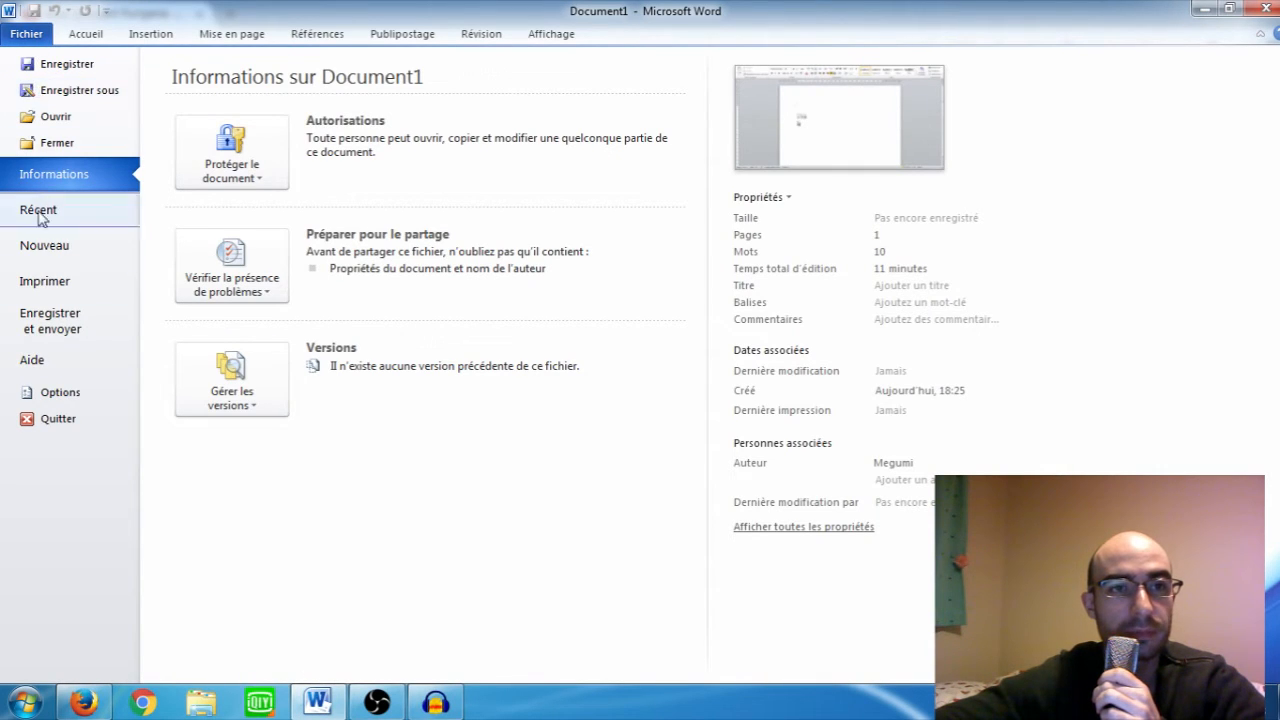
left_click(60, 393)
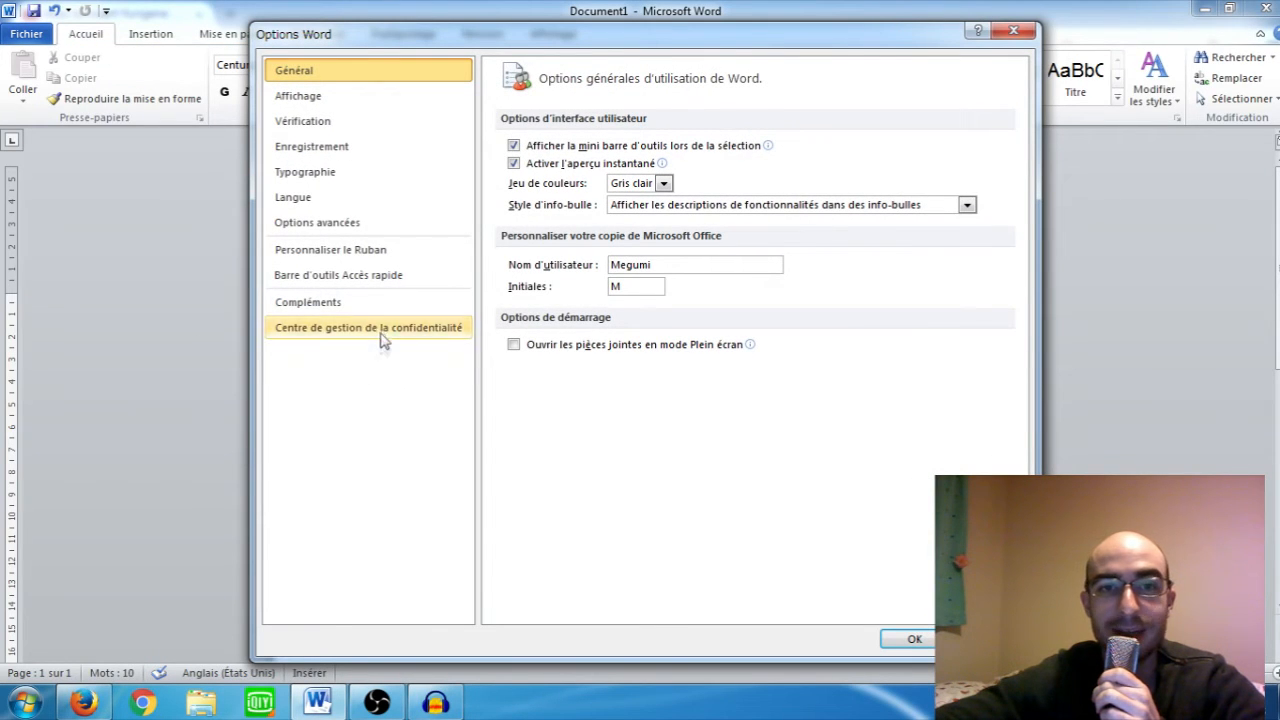
left_click(352, 260)
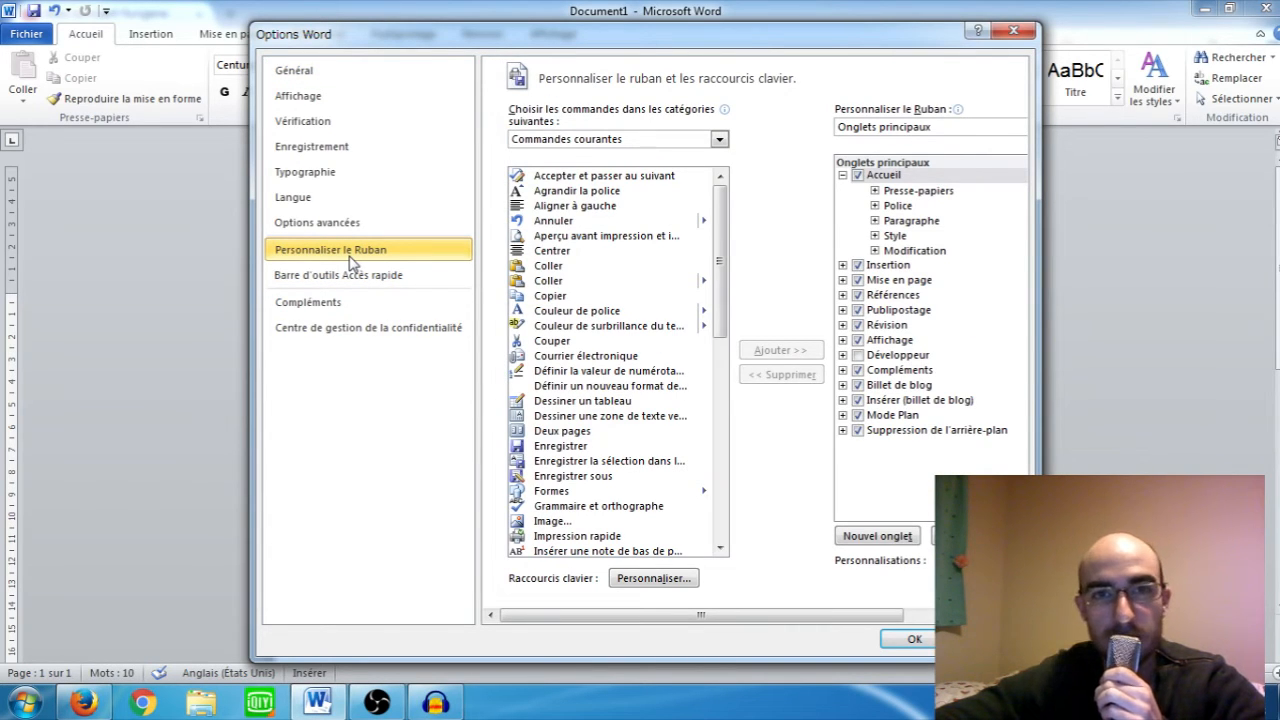
left_click(638, 582)
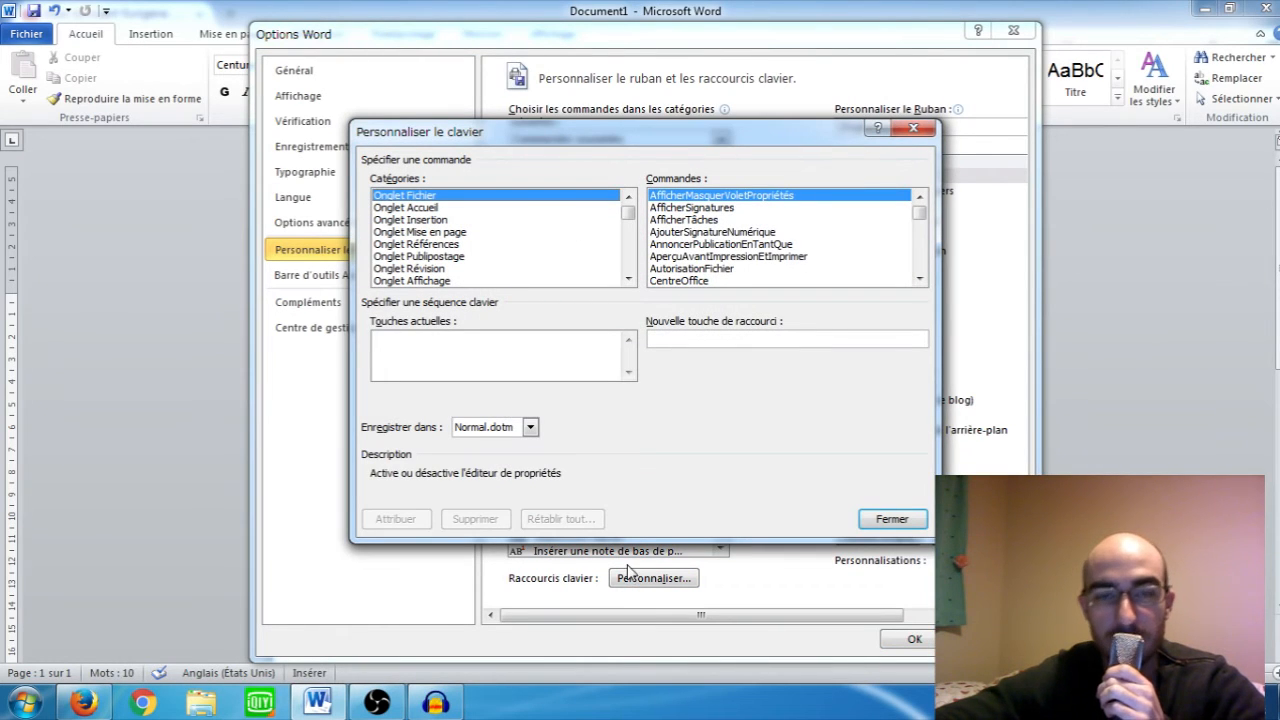
Assign the shortcut Ctrl+Maj+H to the FormatGuidePhonétique command of the Onglet Accueil category, saved in Normal.dotm
left_click(437, 207)
left_click_drag(919, 280, 920, 284)
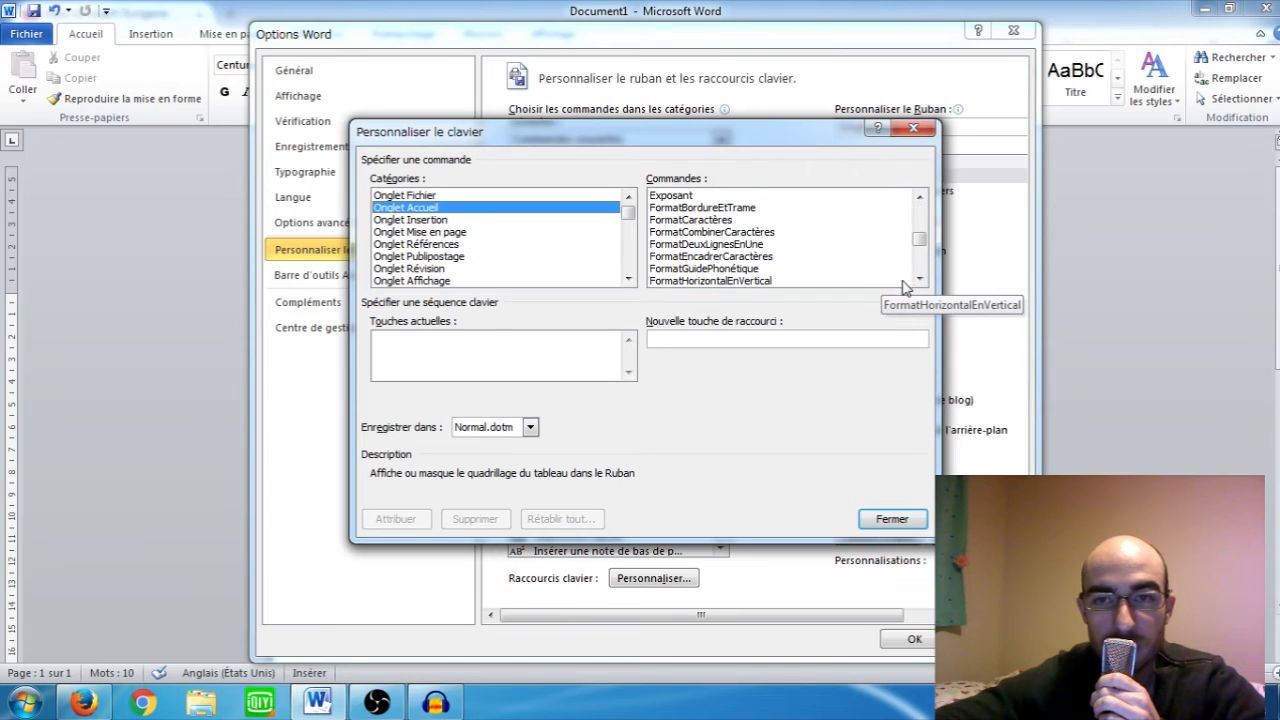
left_click(919, 280)
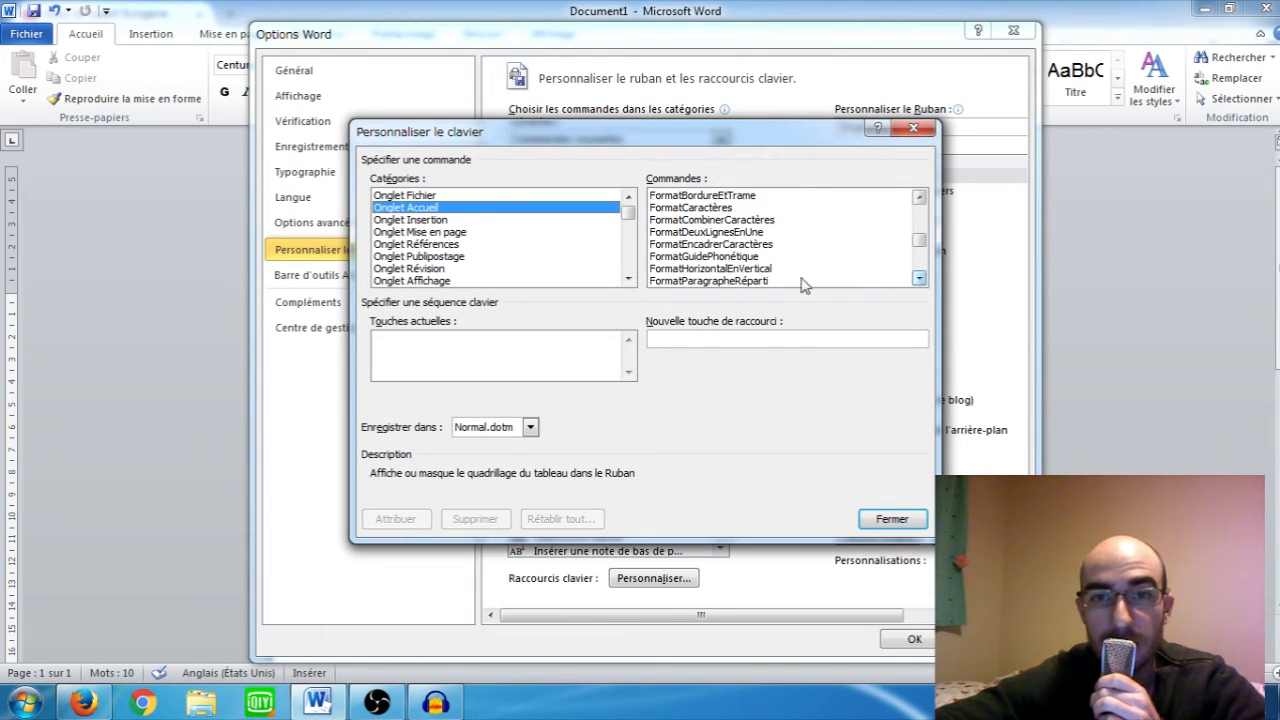
left_click(656, 257)
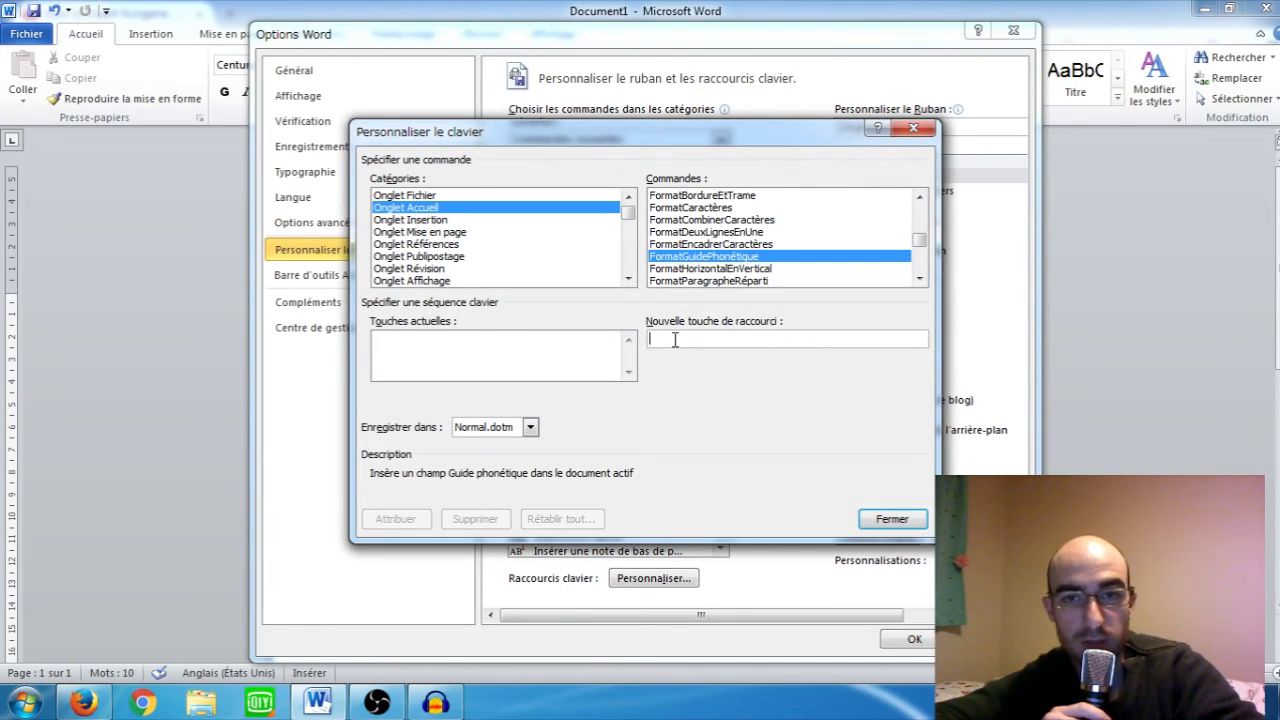
key("ctrl+shift+h")
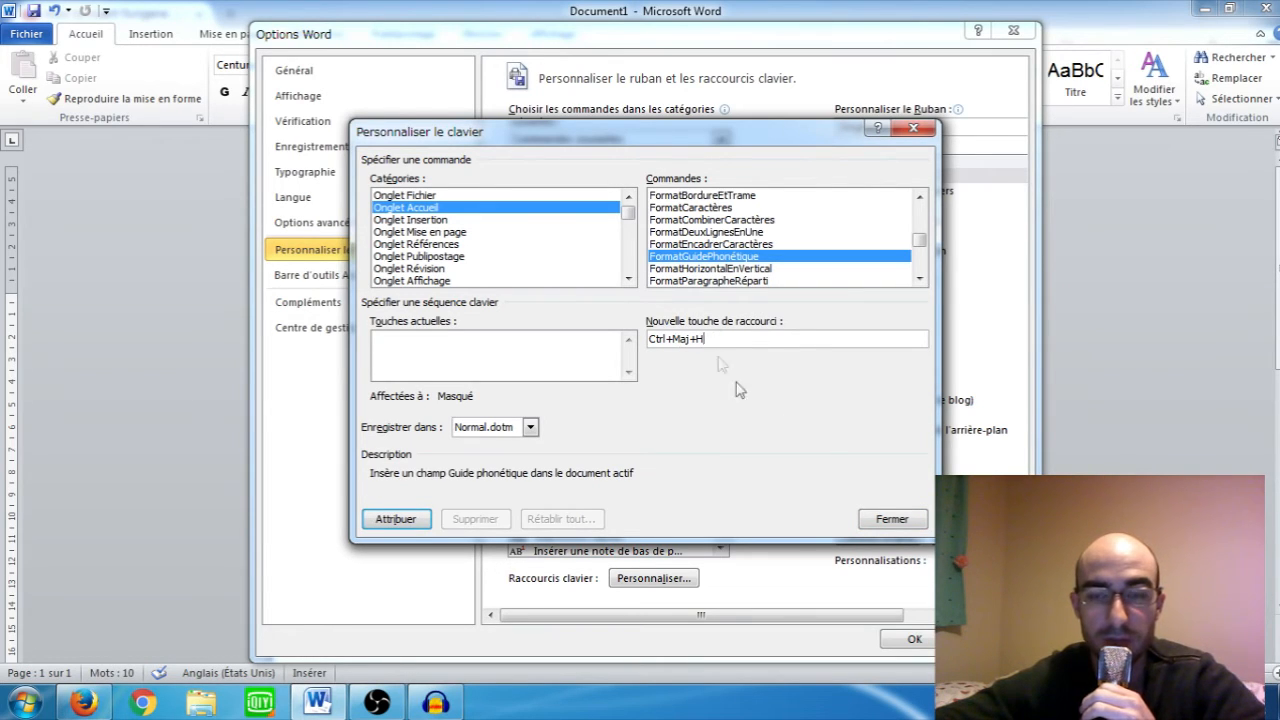
left_click(400, 520)
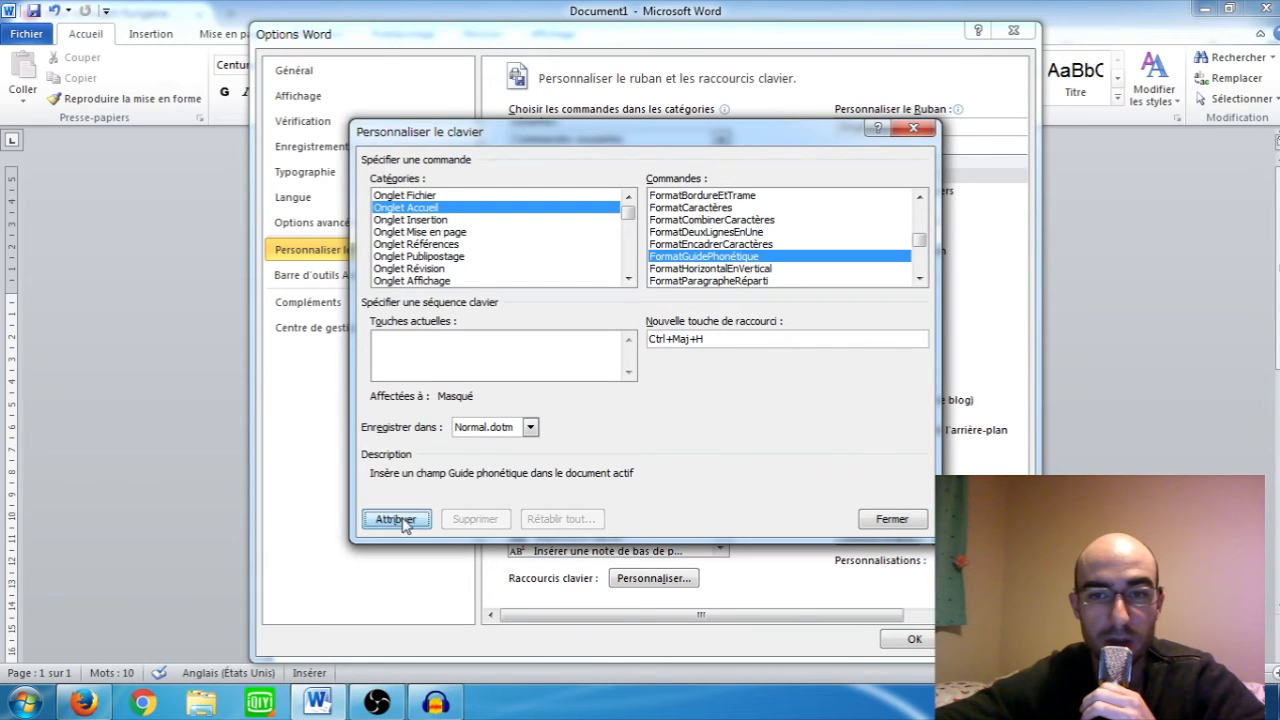
Close the keyboard customization and Word options, keeping the shortcut, and write 私 in kanji on a new line below 猫
left_click(876, 520)
left_click(906, 638)
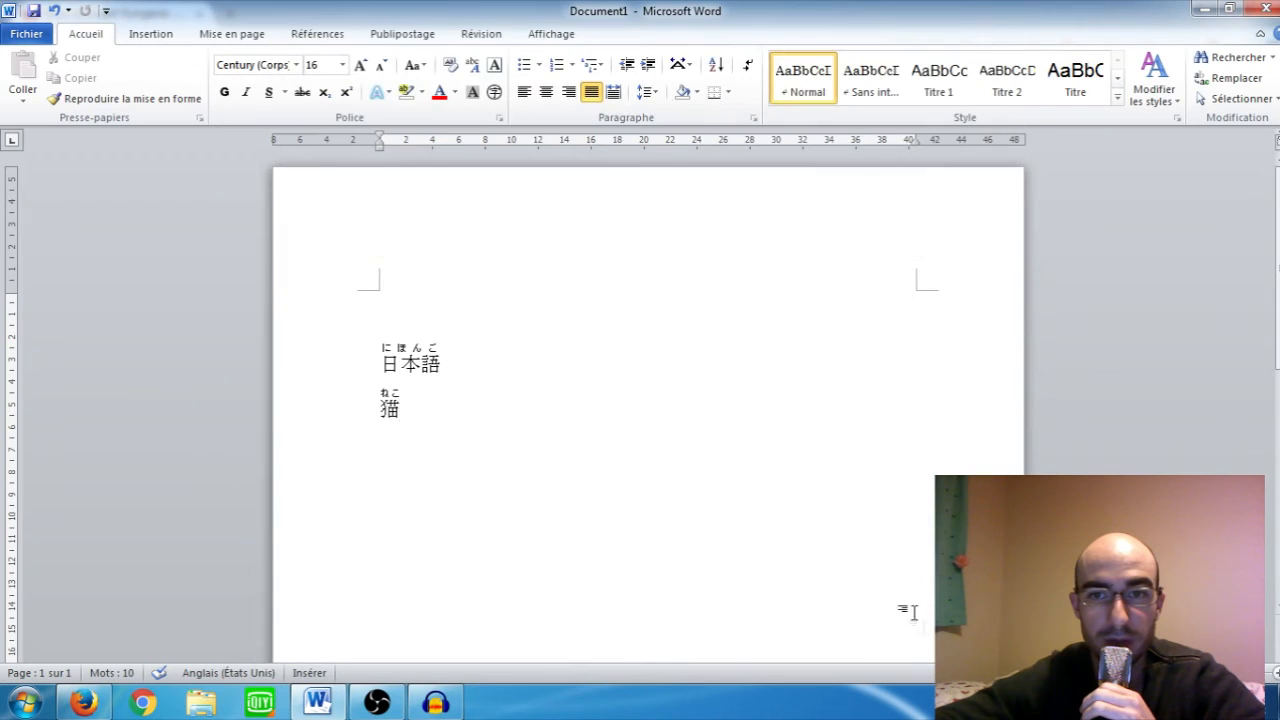
key("Return")
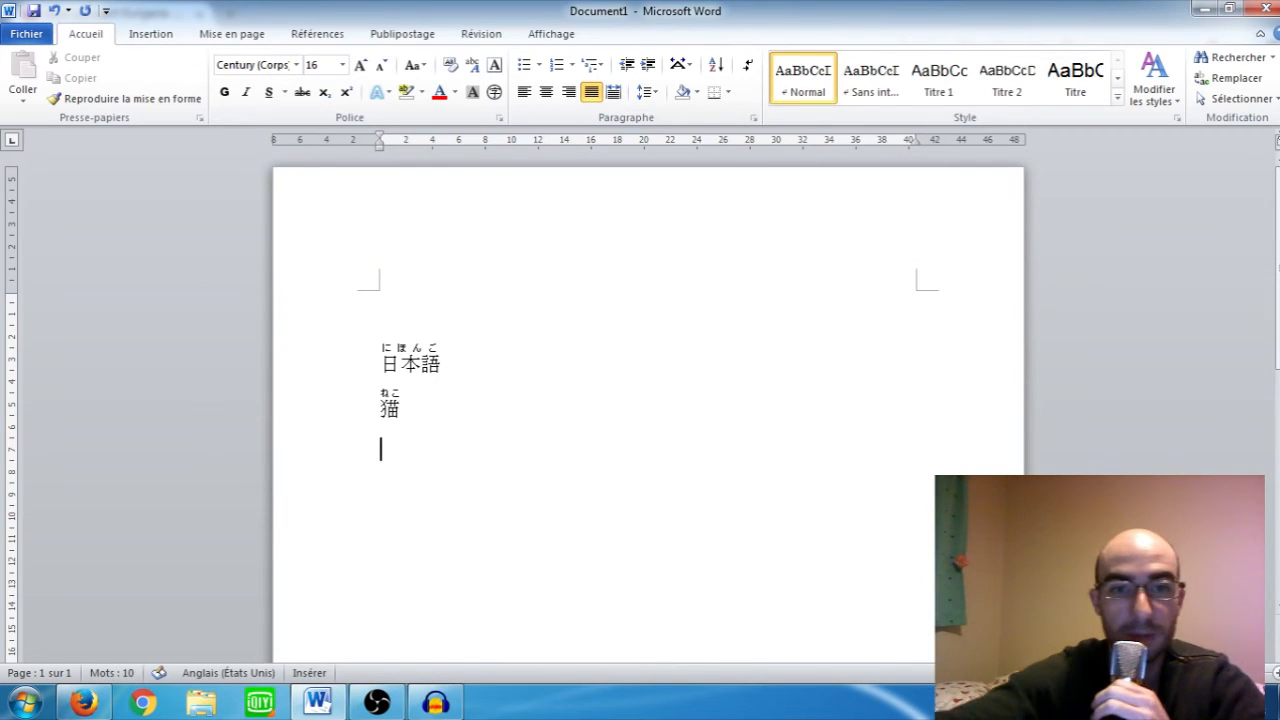
type("watas")
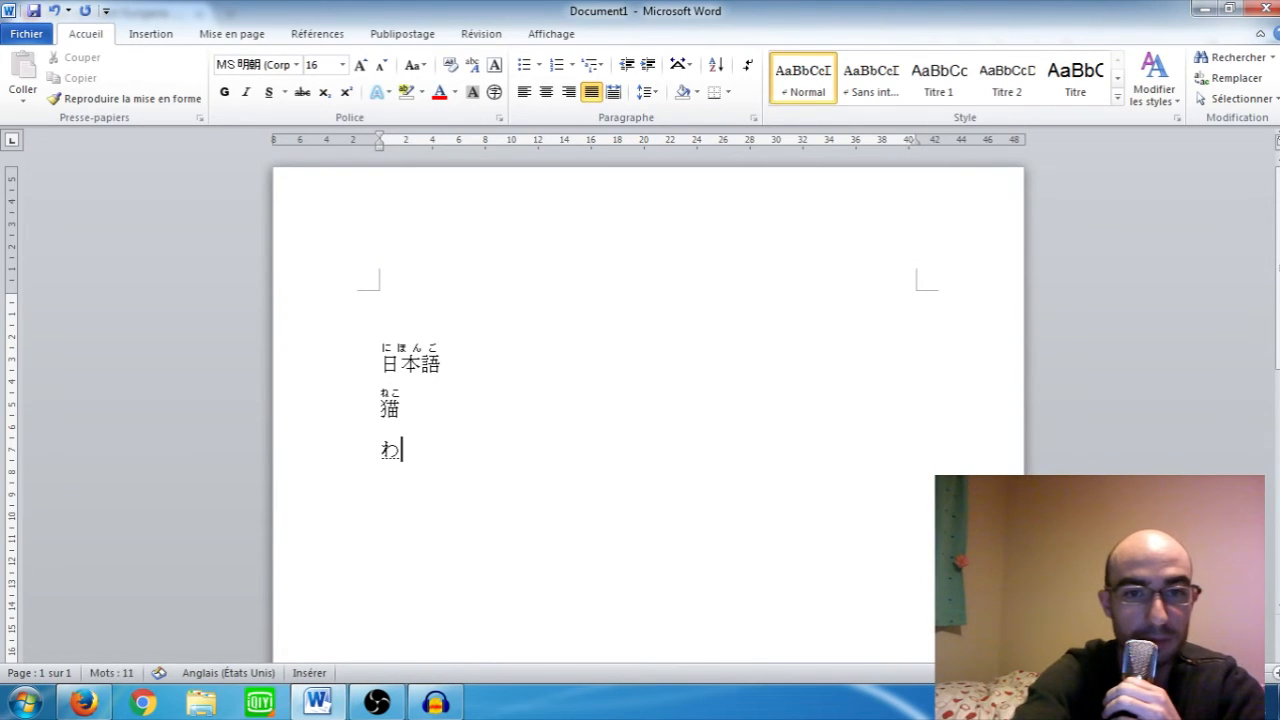
type("hi")
key("space")
key("Return")
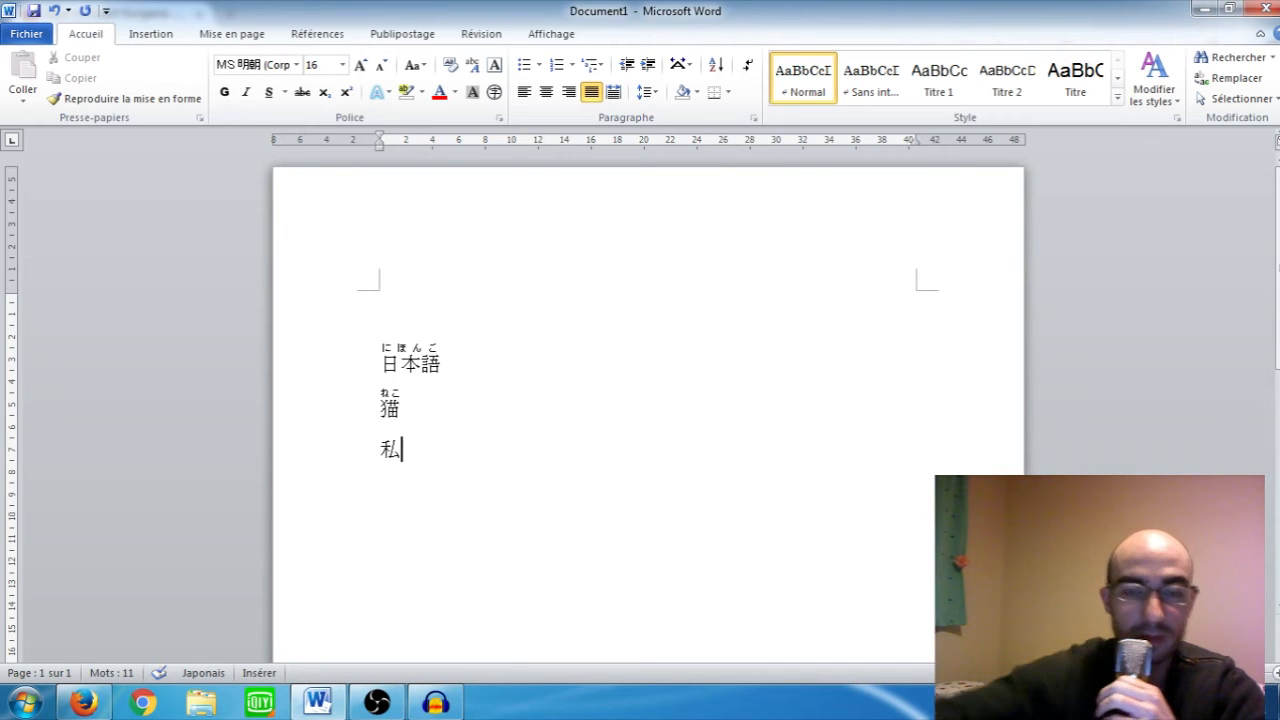
Add the phonetic guide reading わたし above 私, with alignment 1-2-1, size 8 pt and offset 0 pt
double_click(390, 450)
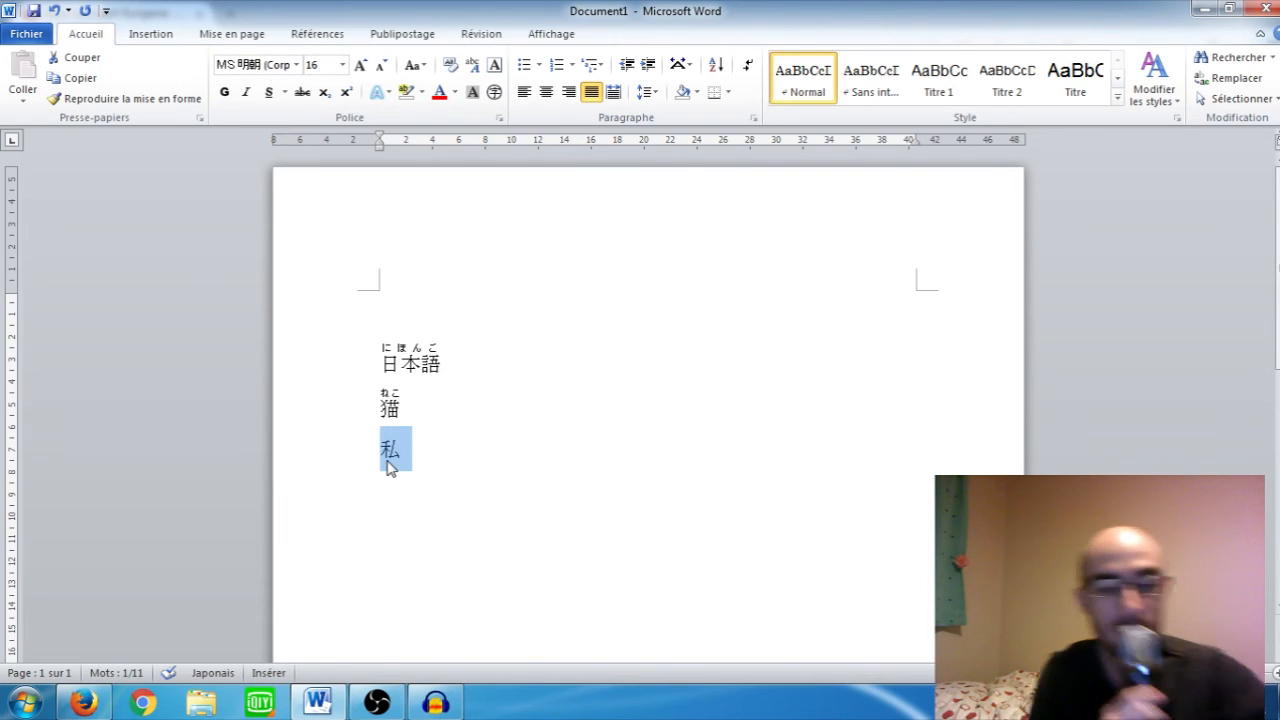
key("alt+f")
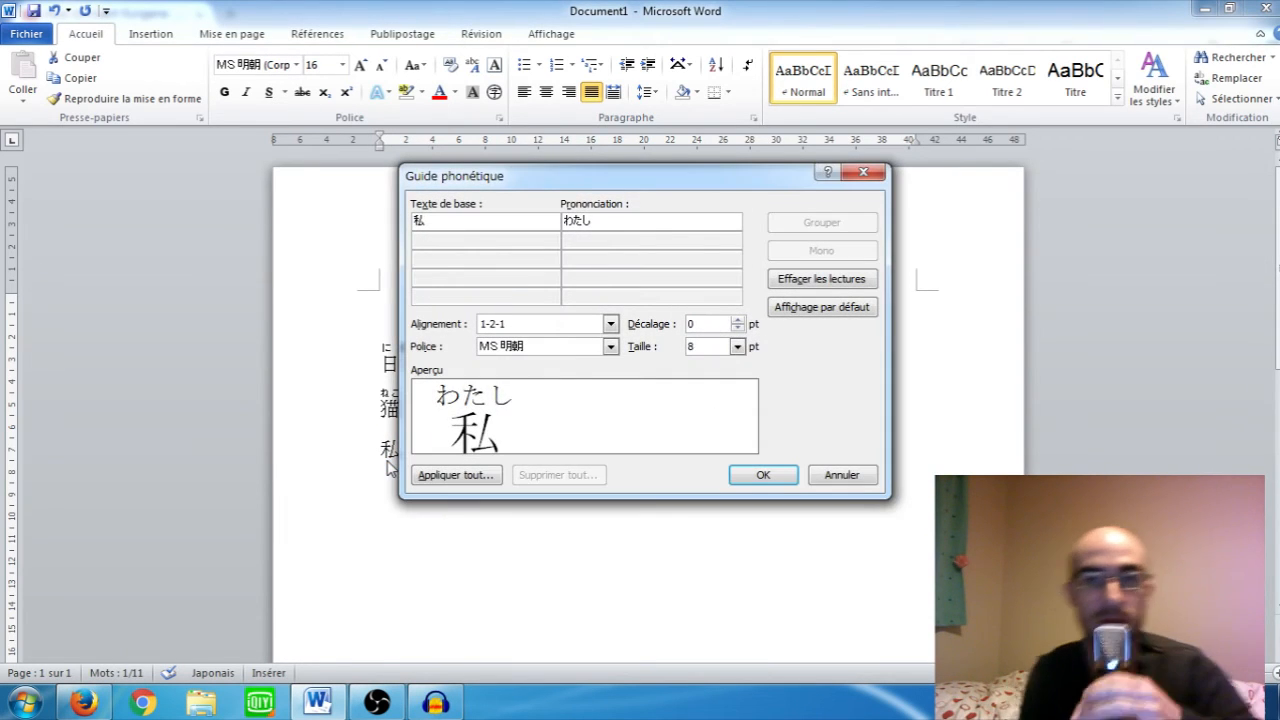
left_click(763, 476)
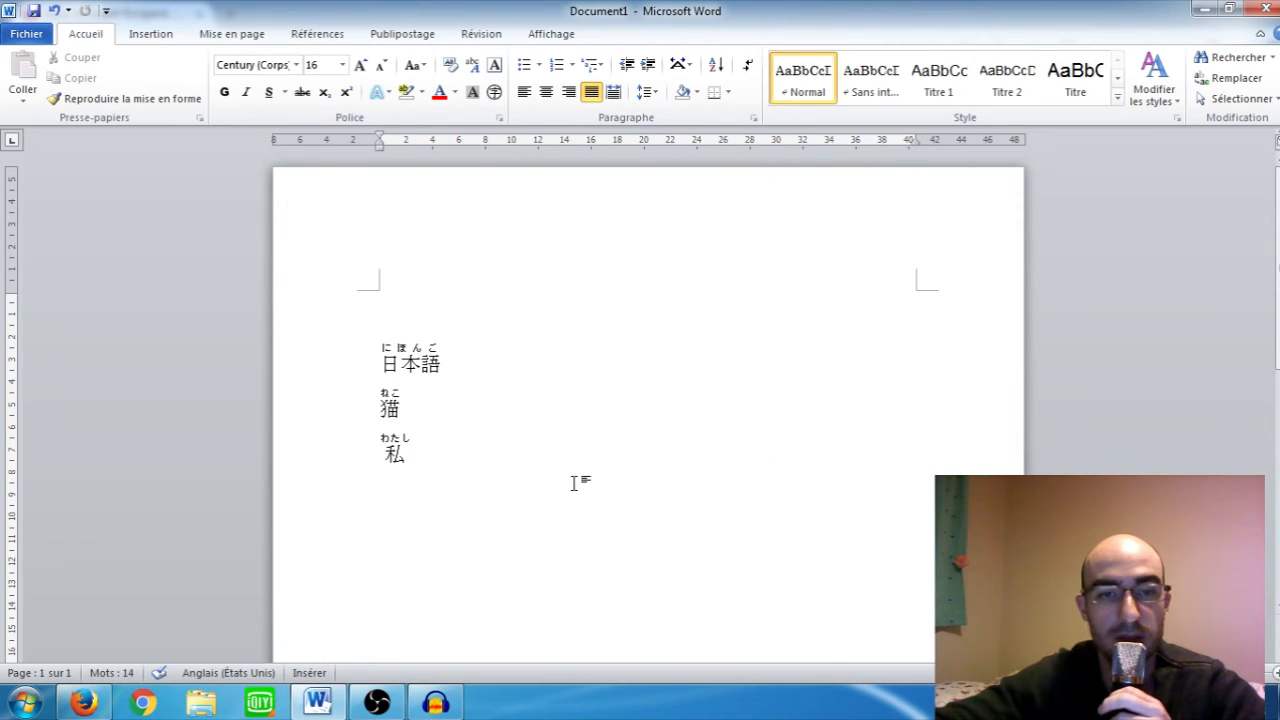
left_click(391, 455)
left_click(454, 456)
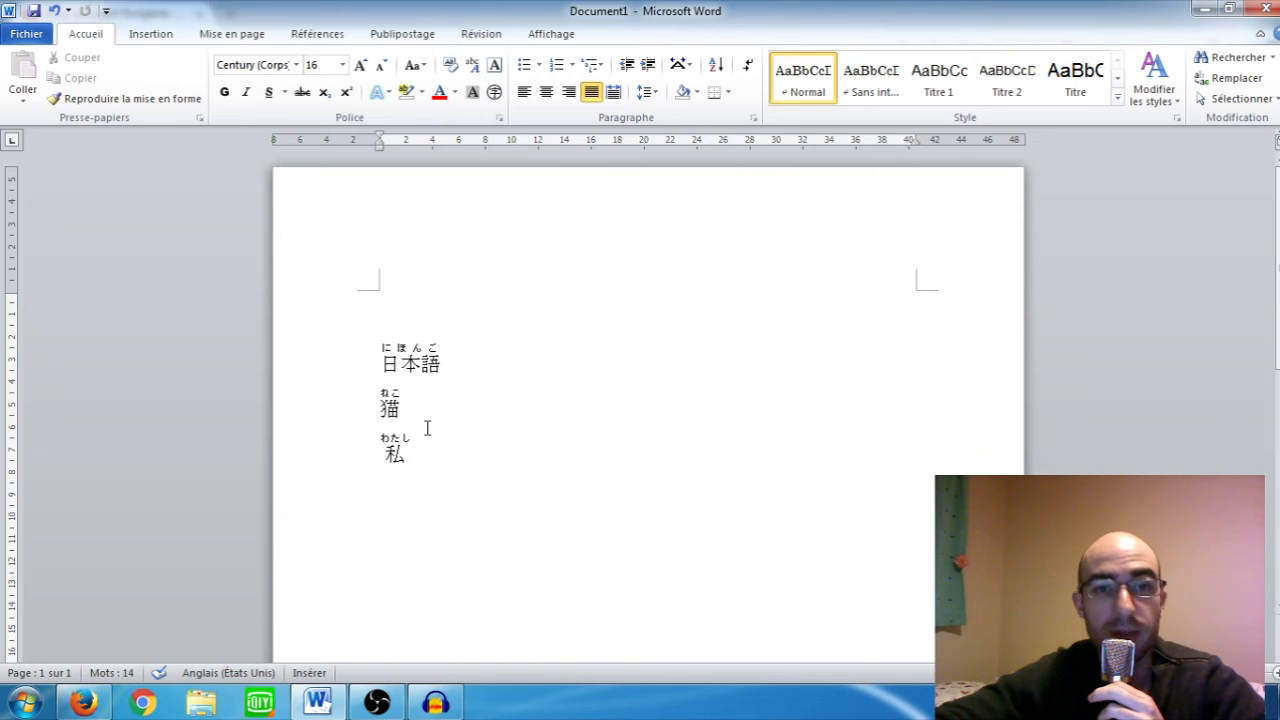
Replace the 猫 line between 日本語 and 私 with a line reading 綺麗 in kanji
left_click_drag(424, 406, 395, 422)
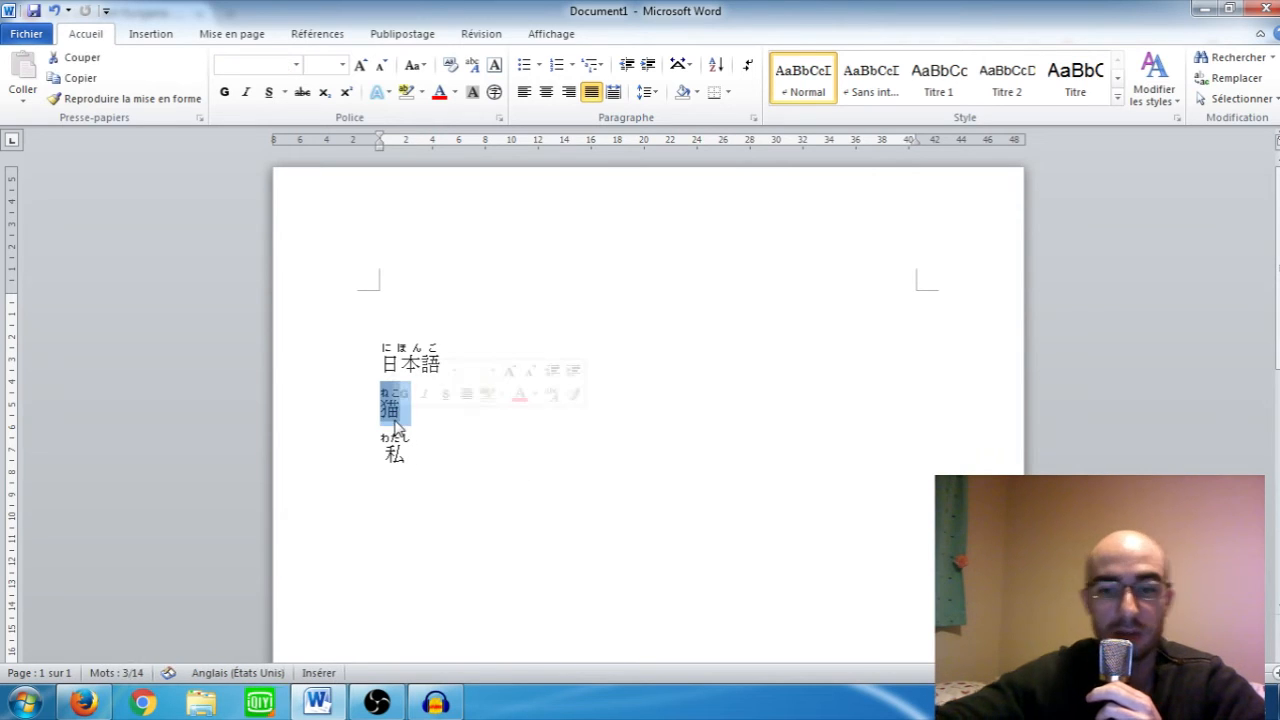
key("Delete")
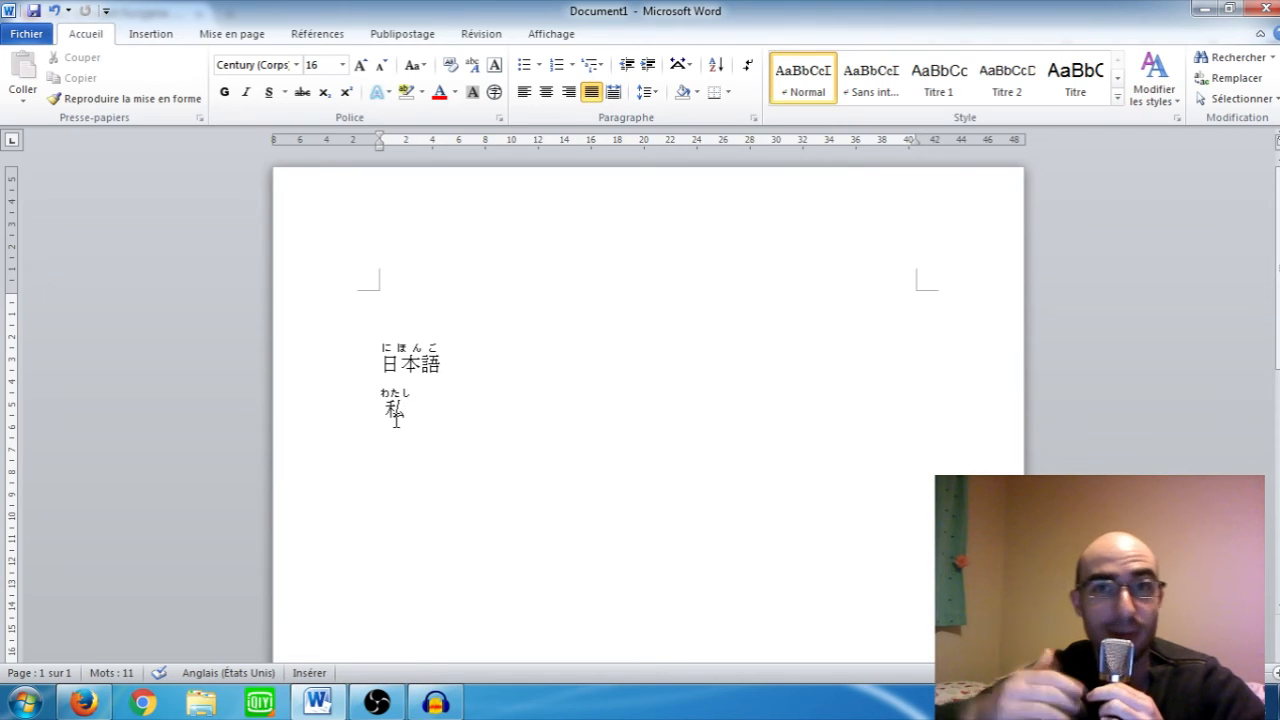
left_click(480, 372)
key("Return")
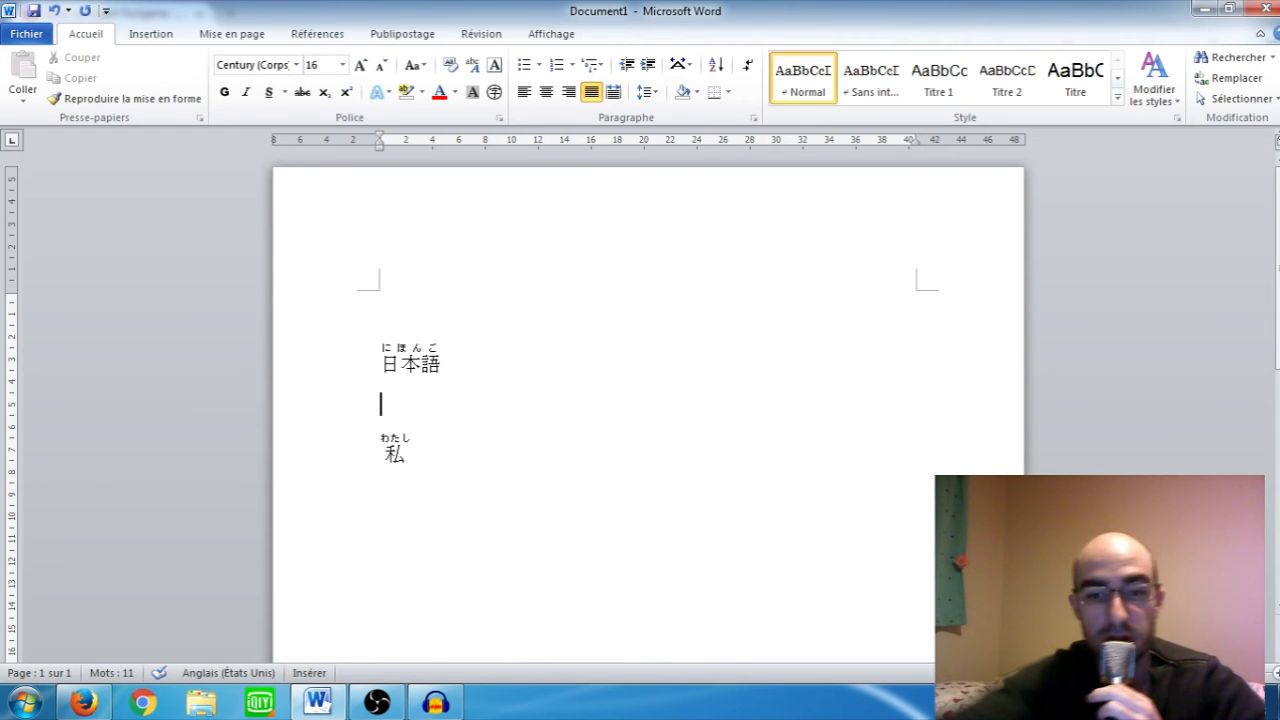
type("kirei")
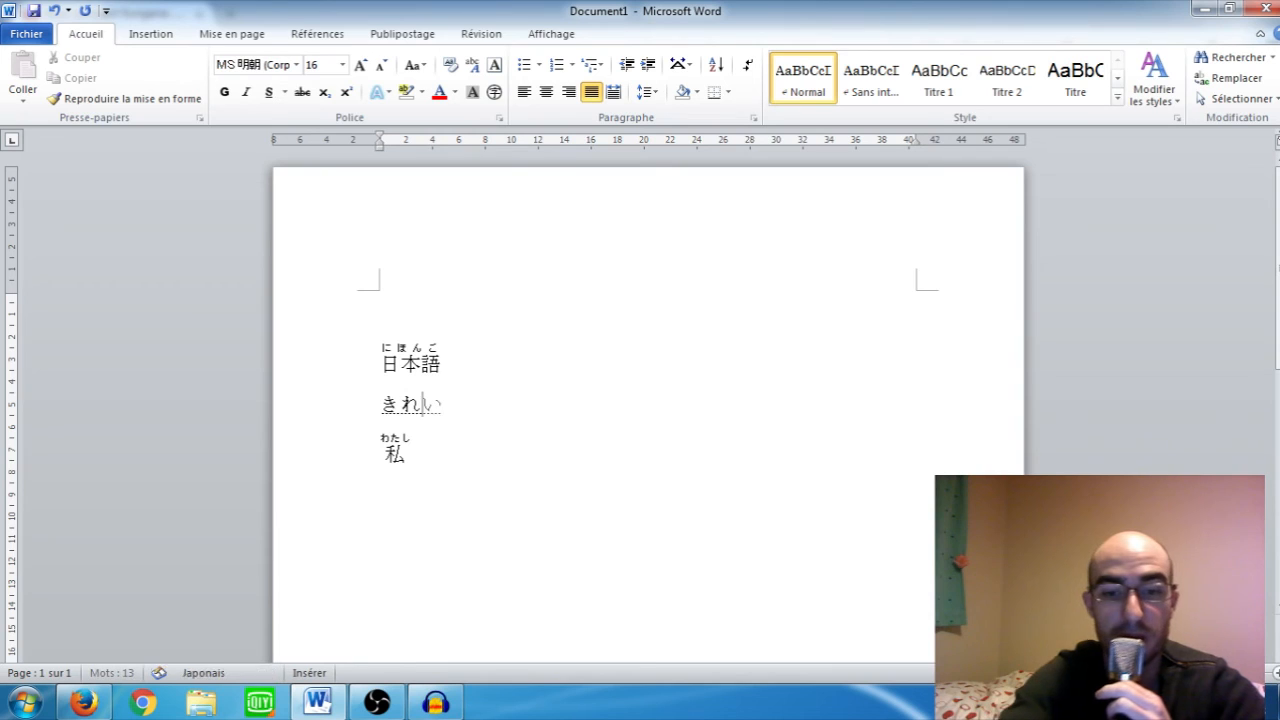
key("space")
key("Return")
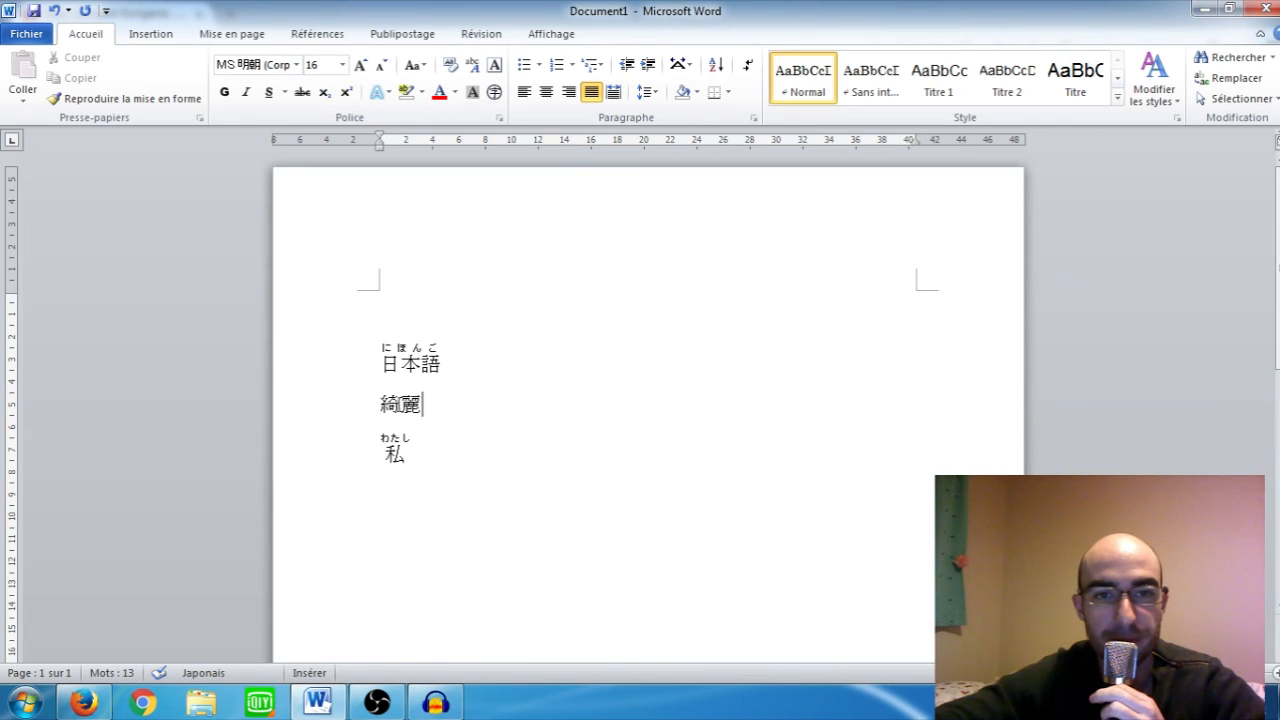
Add the phonetic guide reading きれい above 綺麗, with alignment 1-2-1, size 8 pt and offset 0 pt
key("Home")
key("shift+Right")
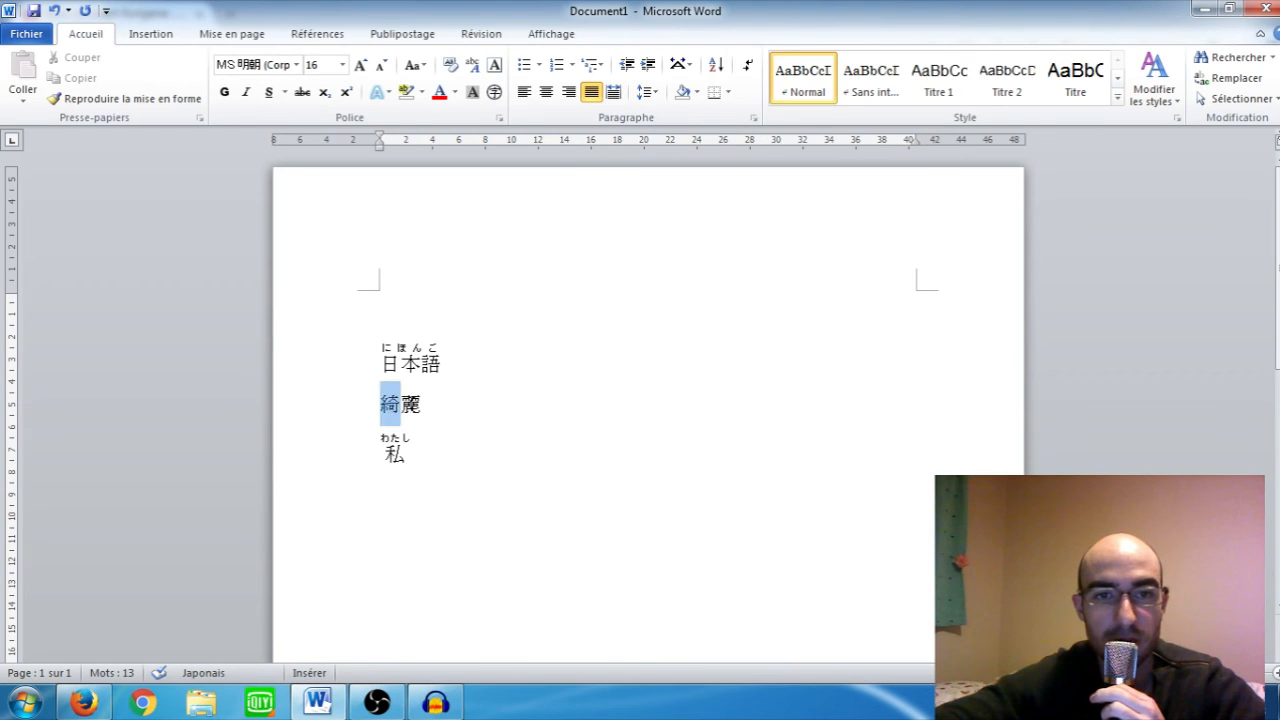
key("shift+Right")
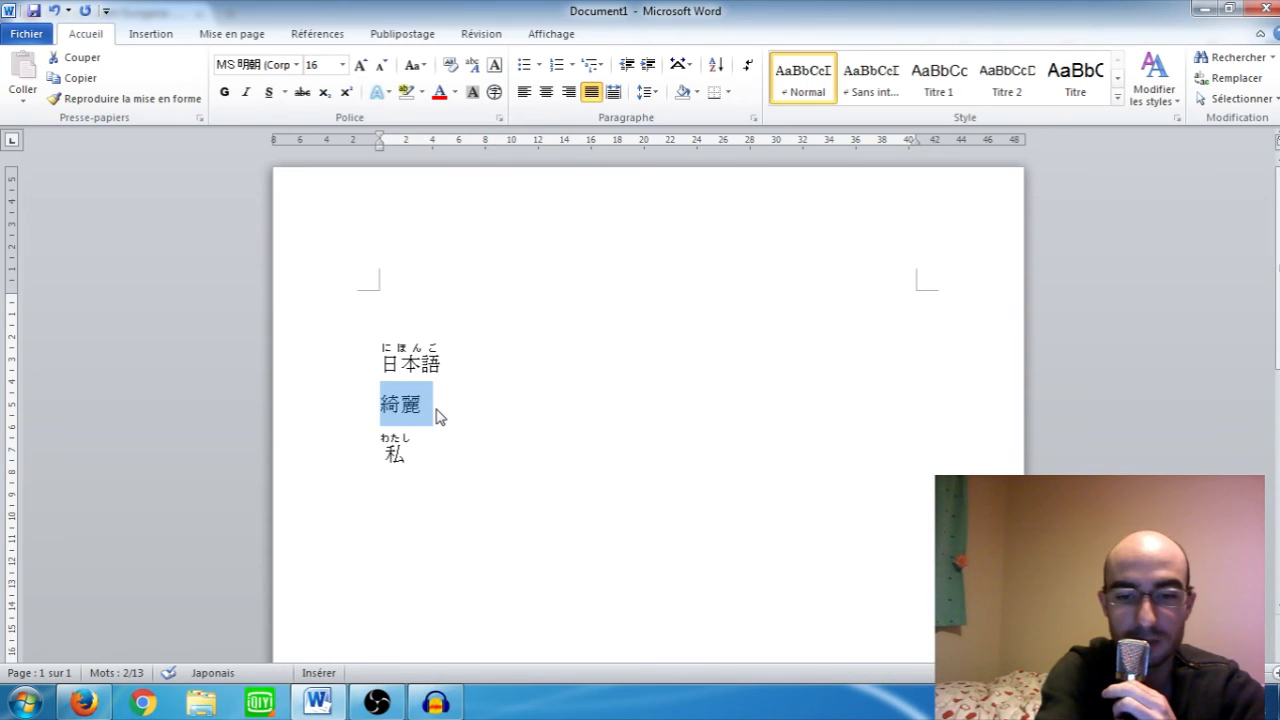
key("alt+r")
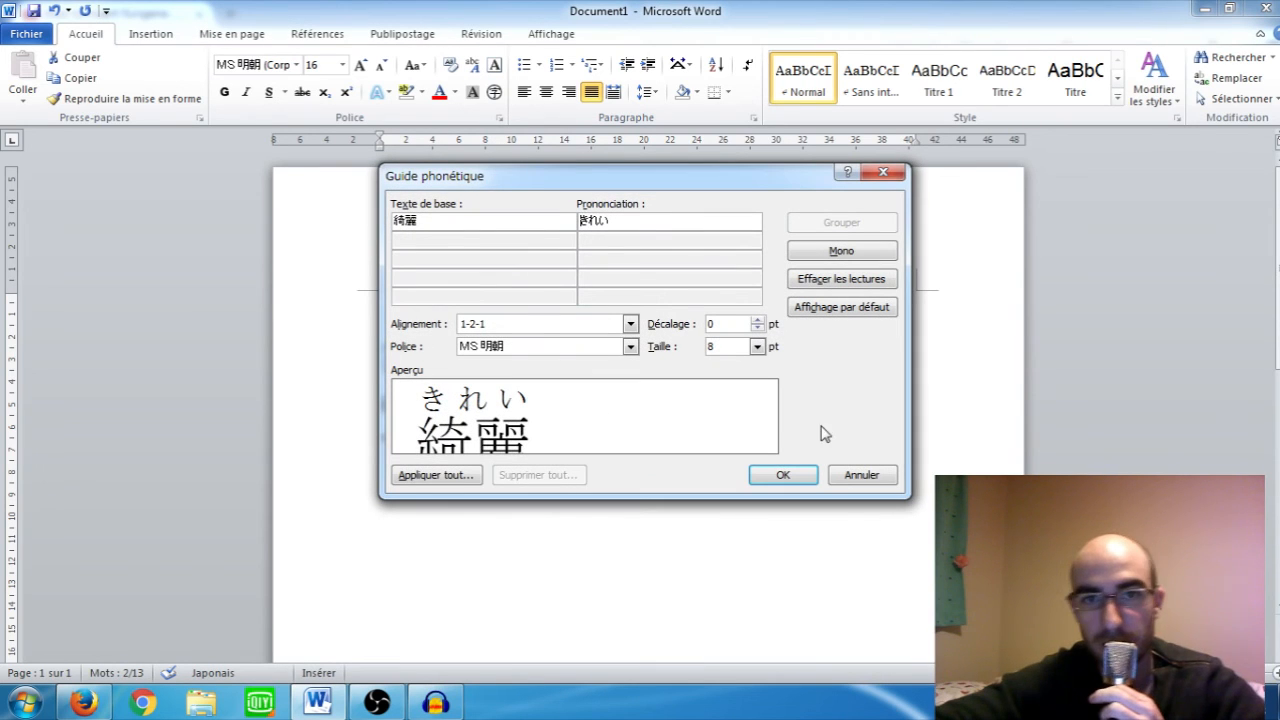
left_click(786, 474)
left_click(615, 432)
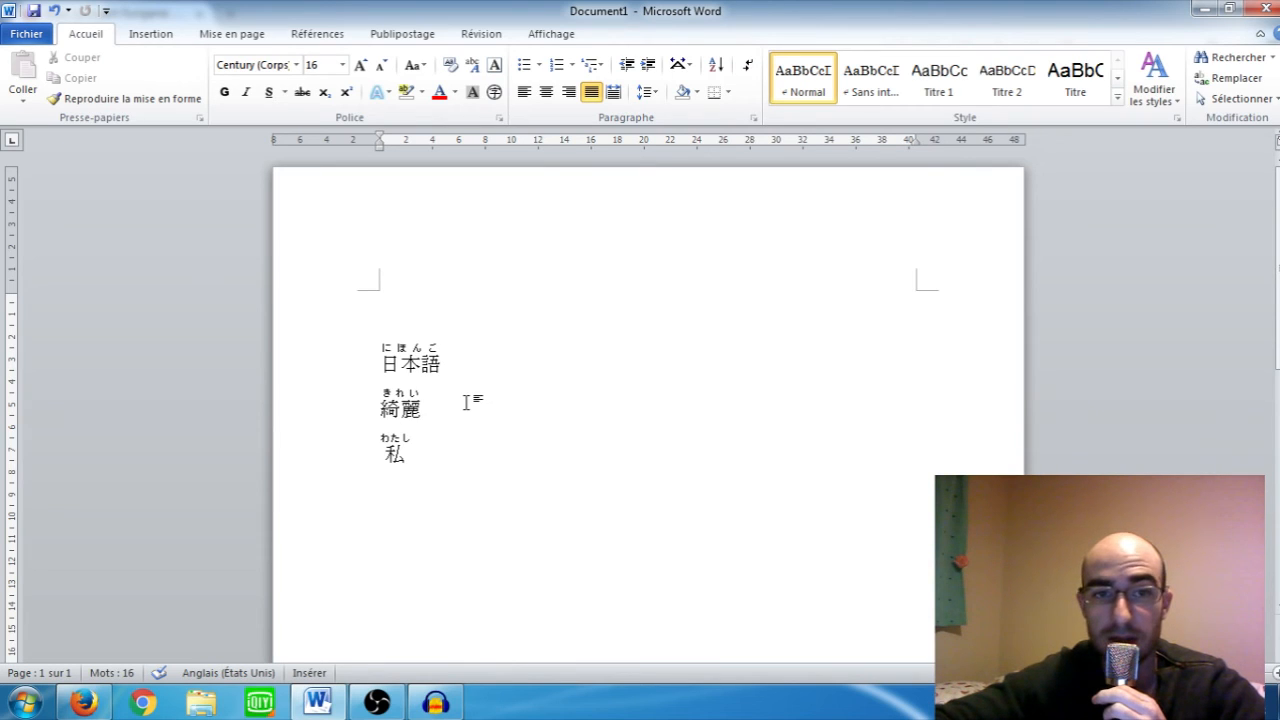
key("Left")
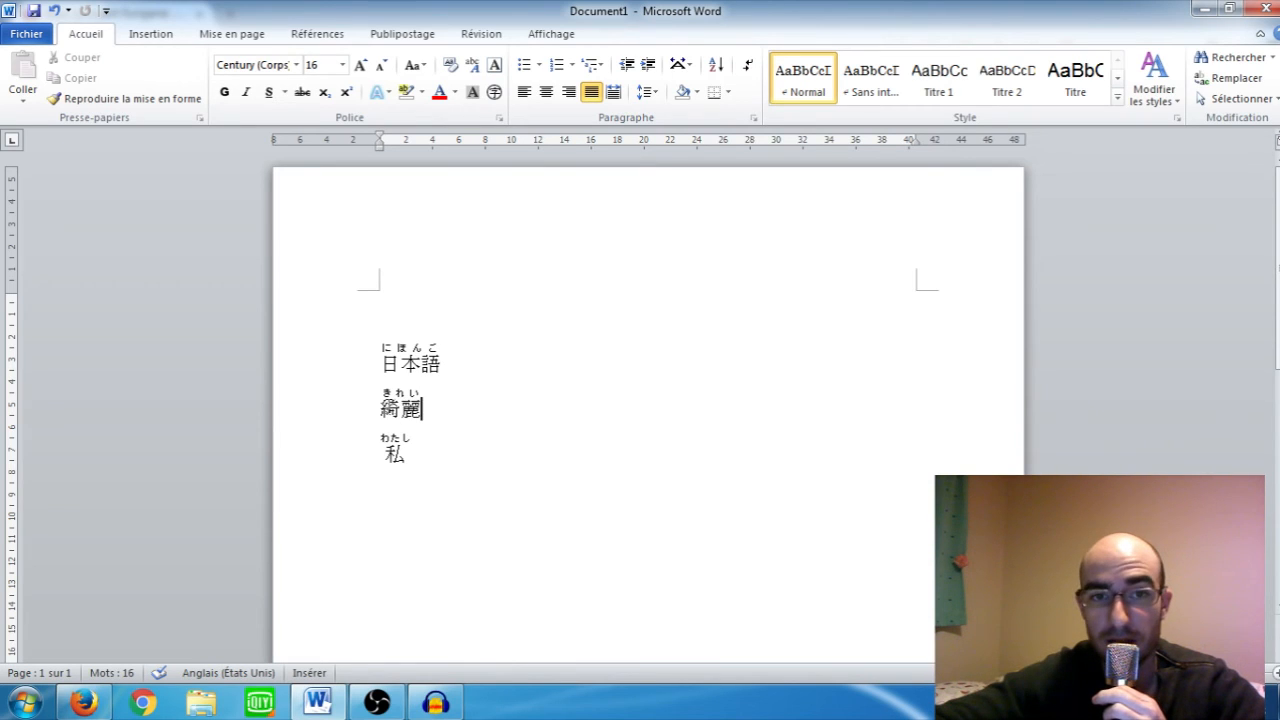
key("shift+Right")
left_click(430, 439)
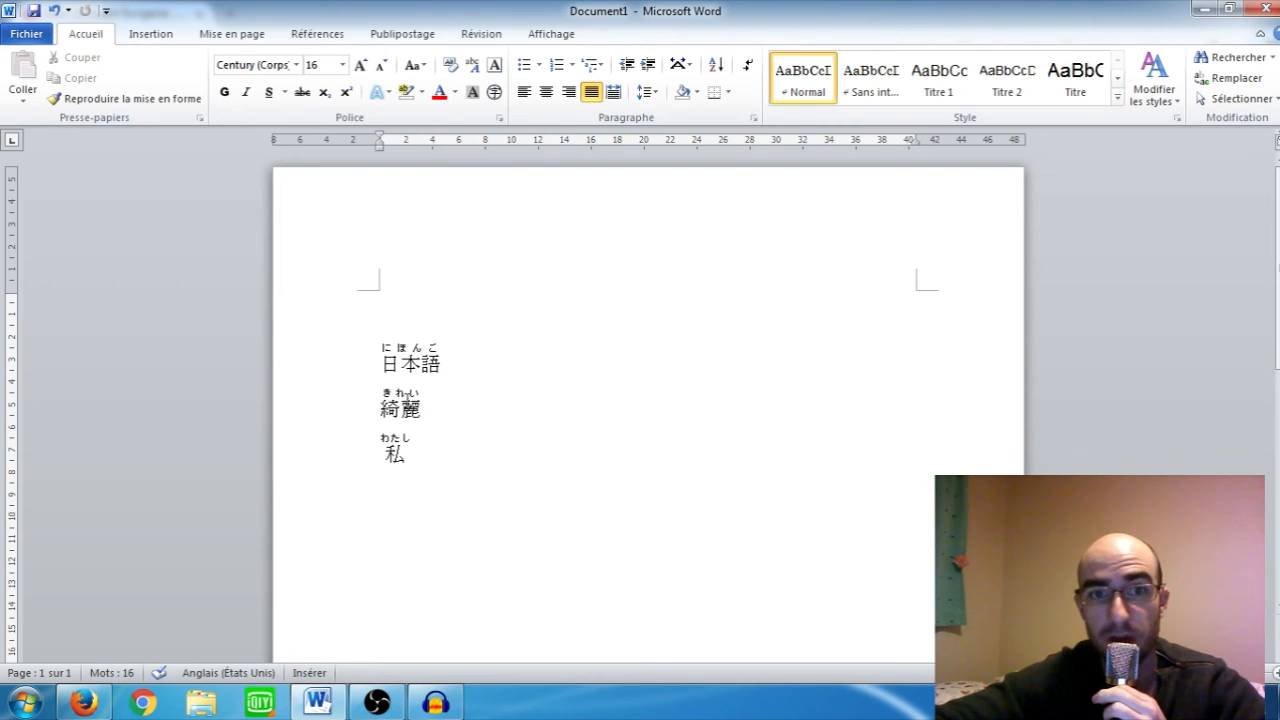
key("shift+Left")
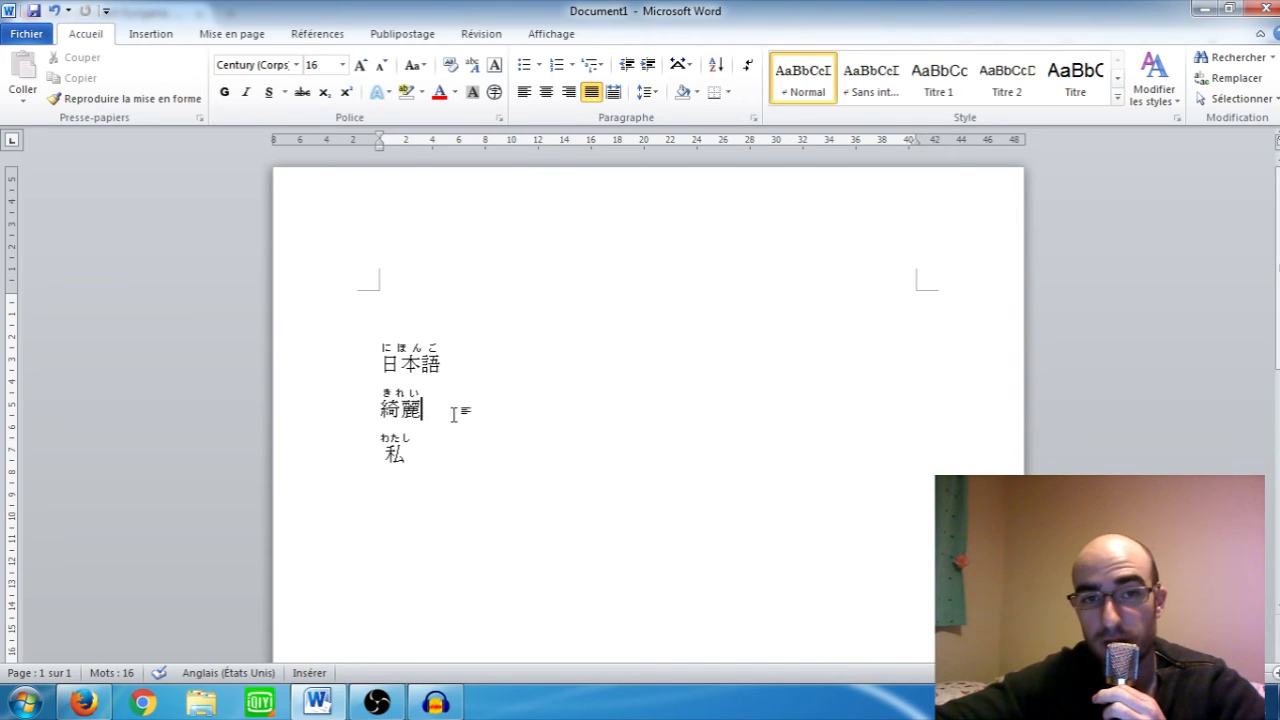
key("Right")
double_click(391, 416)
left_click(440, 412)
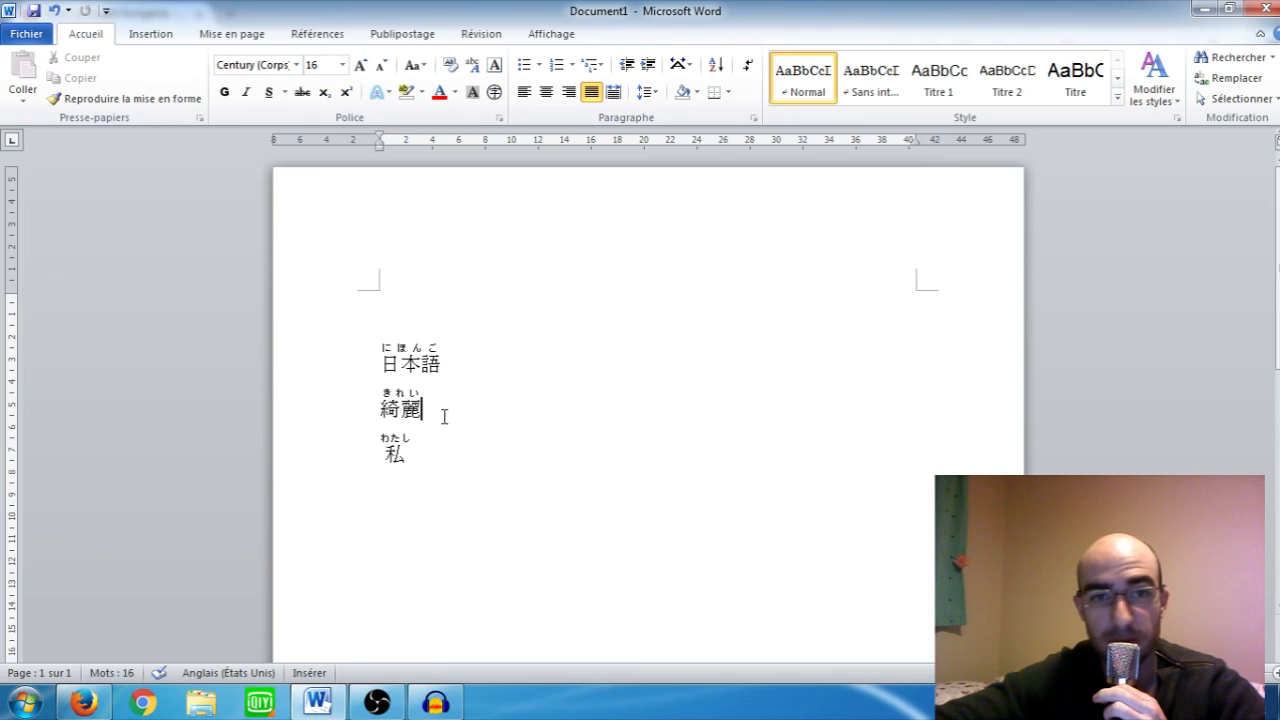
double_click(405, 410)
left_click(443, 410)
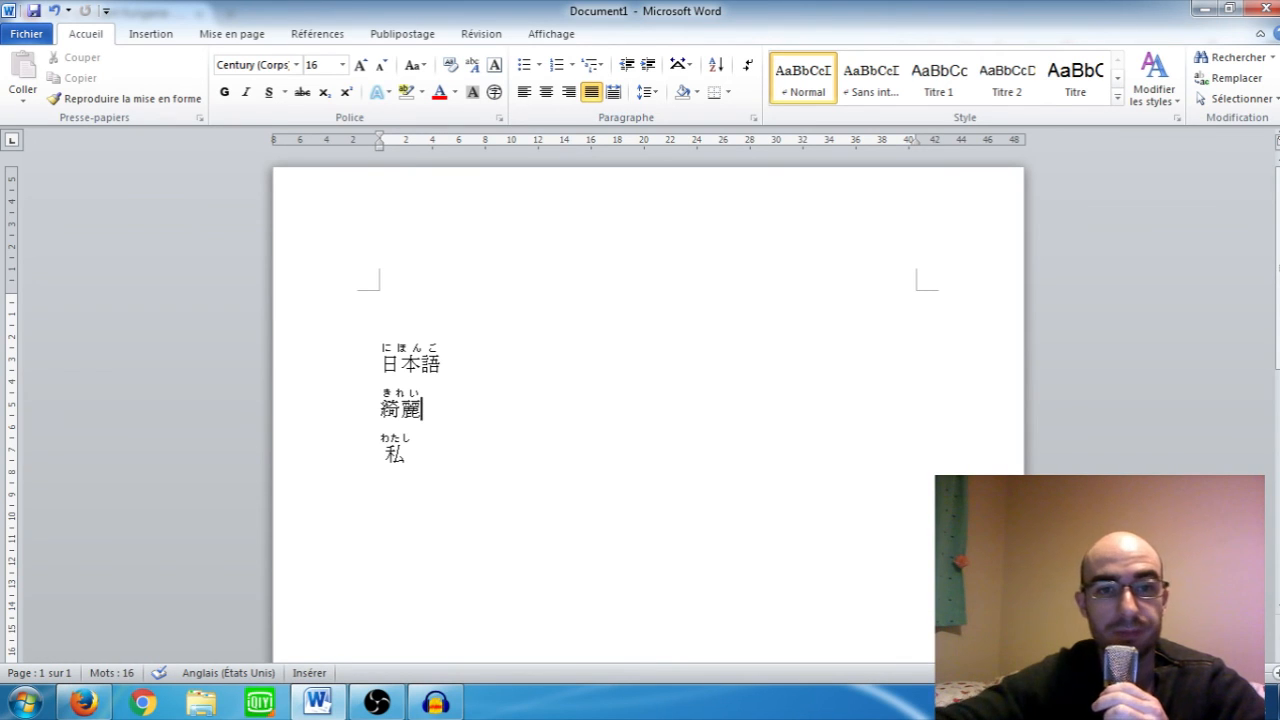
left_click(424, 409)
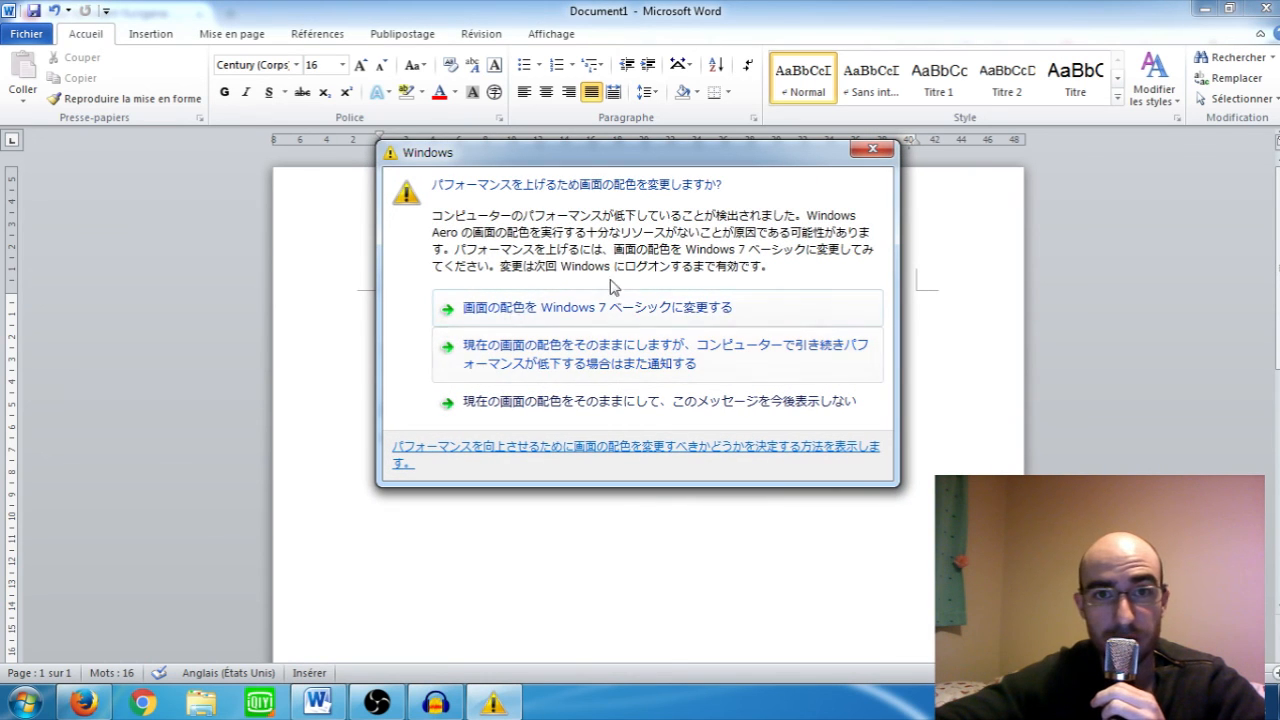
Dismiss the Windows performance prompt without choosing any colour scheme option
left_click(872, 149)
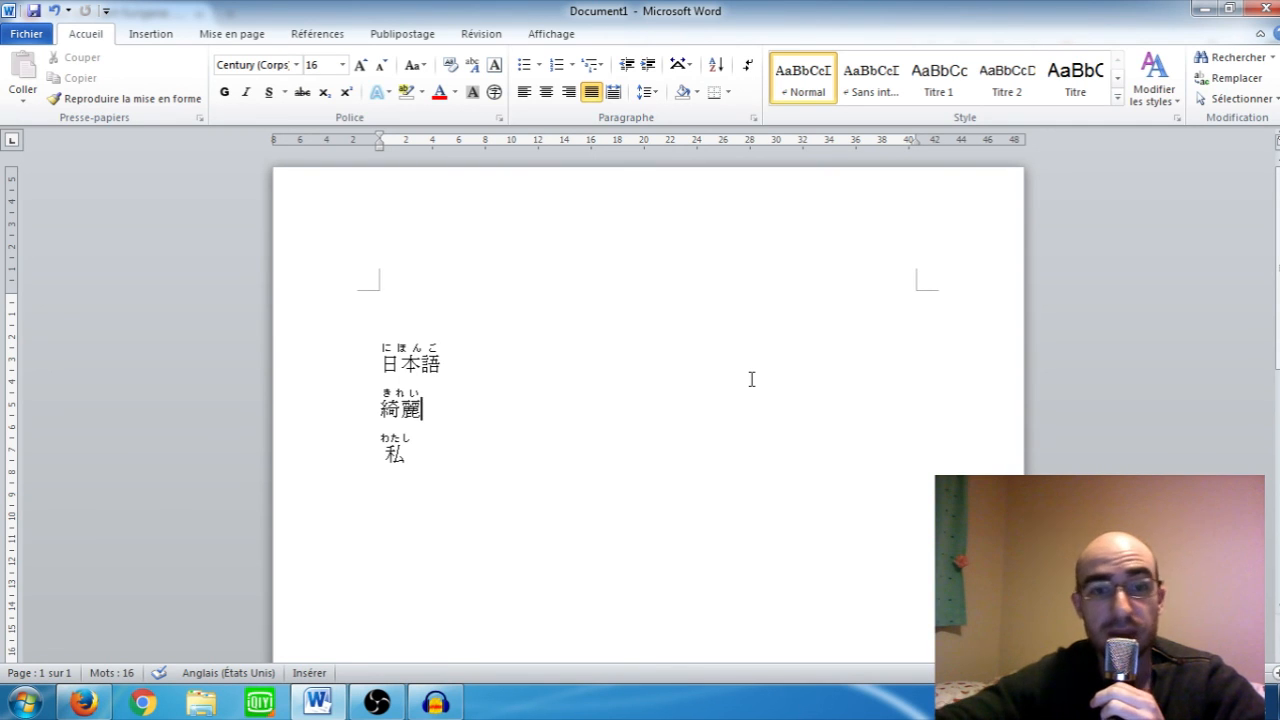
double_click(380, 403)
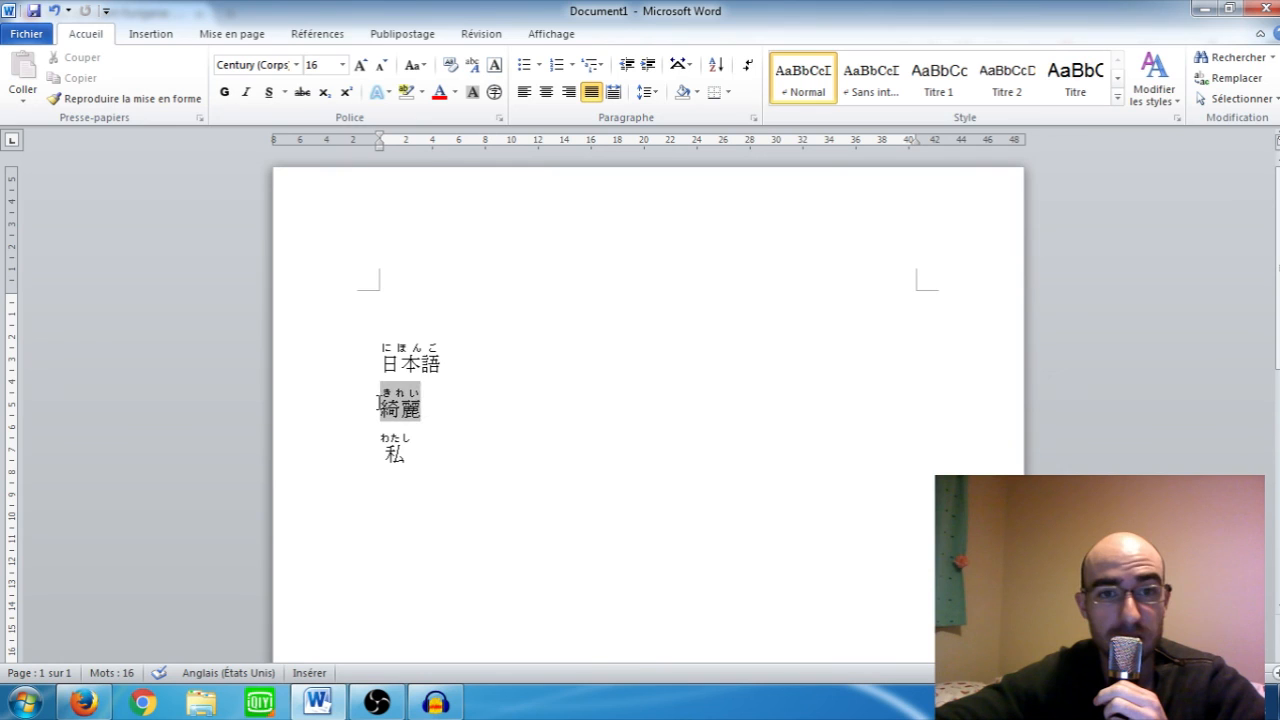
left_click(434, 400)
left_click(446, 369)
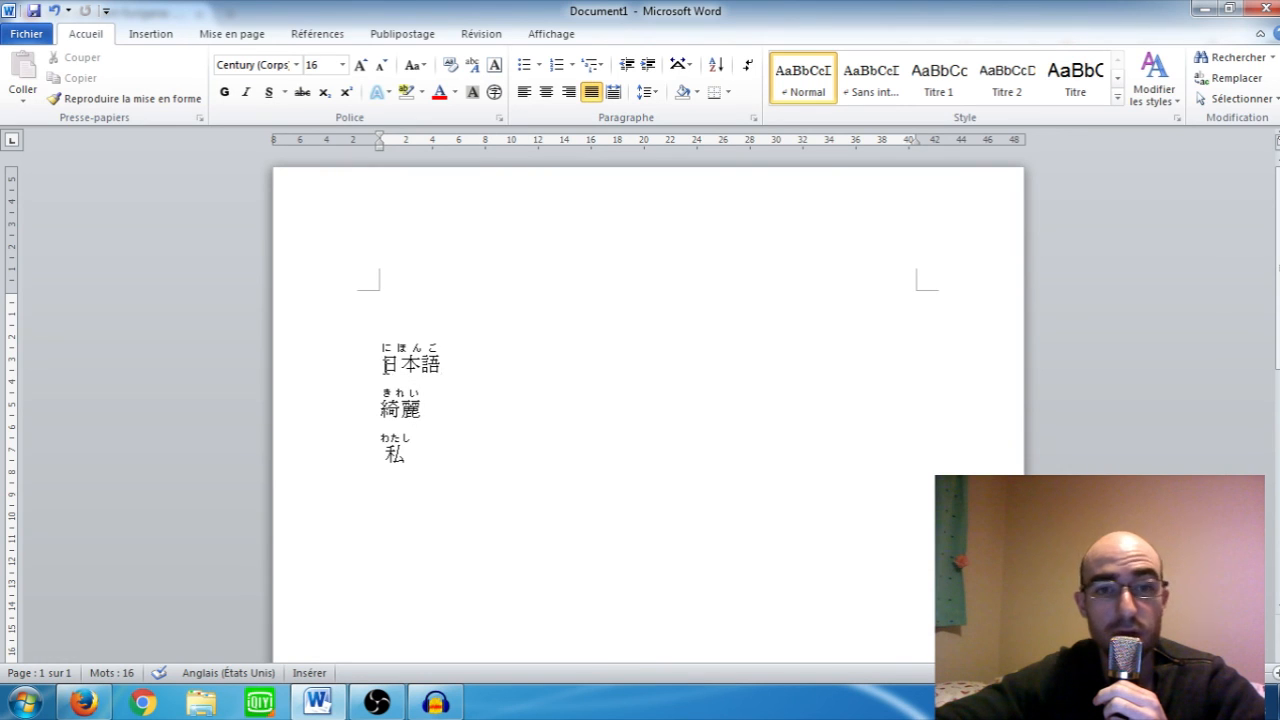